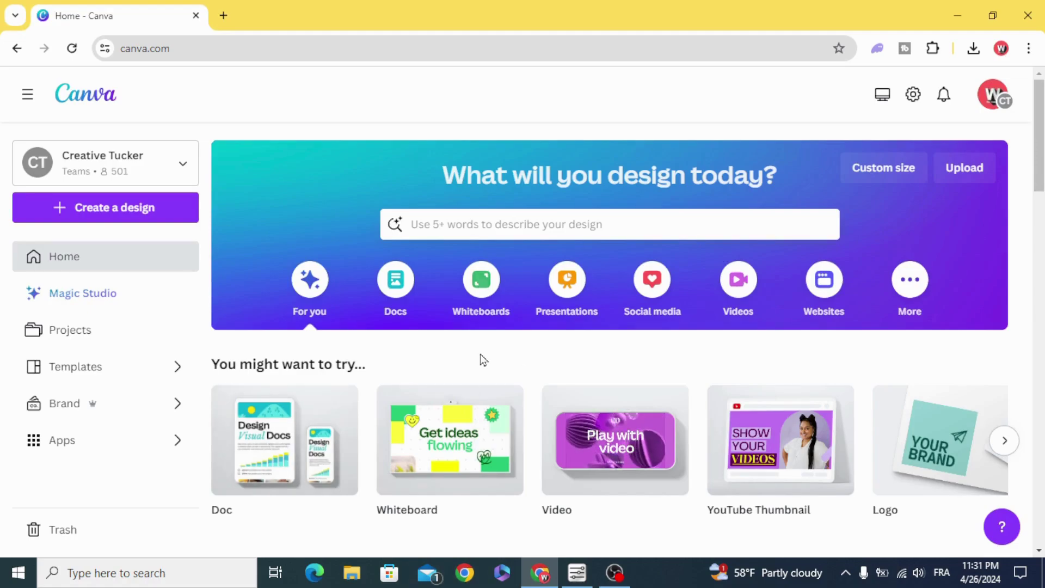
Search designs for 'flyer', pick the Flyer (A4 21 × 29.7 cm) size, and scroll to Create blank.
{"action": "left_click", "coordinate": [487, 235]}
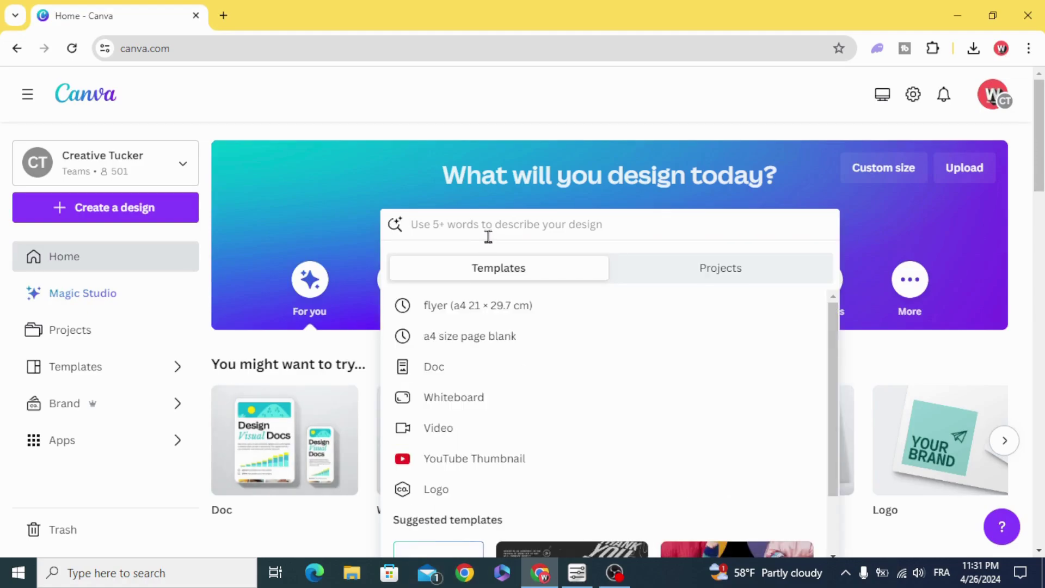
{"action": "type", "text": "fl"}
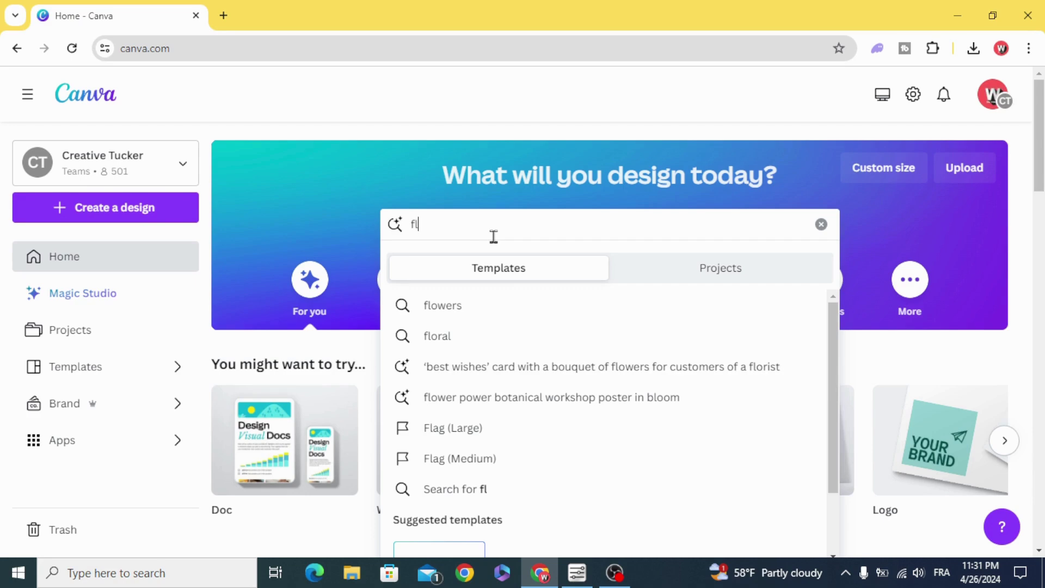
{"action": "type", "text": "yer"}
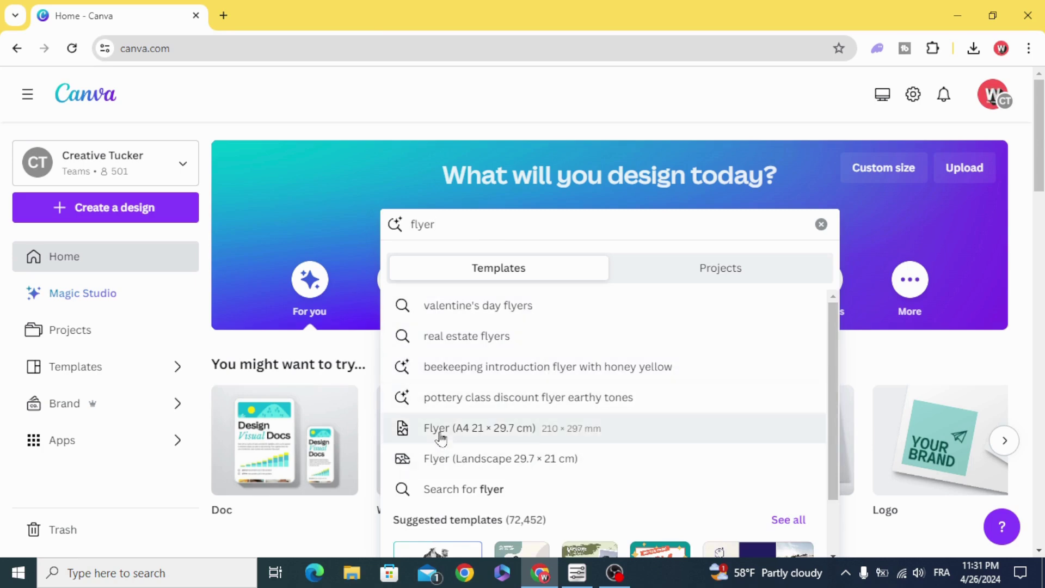
{"action": "left_click", "coordinate": [475, 430]}
{"action": "scroll", "coordinate": [512, 432], "scroll_direction": "down", "scroll_amount": 3}
{"action": "scroll", "coordinate": [435, 430], "scroll_direction": "down", "scroll_amount": 2}
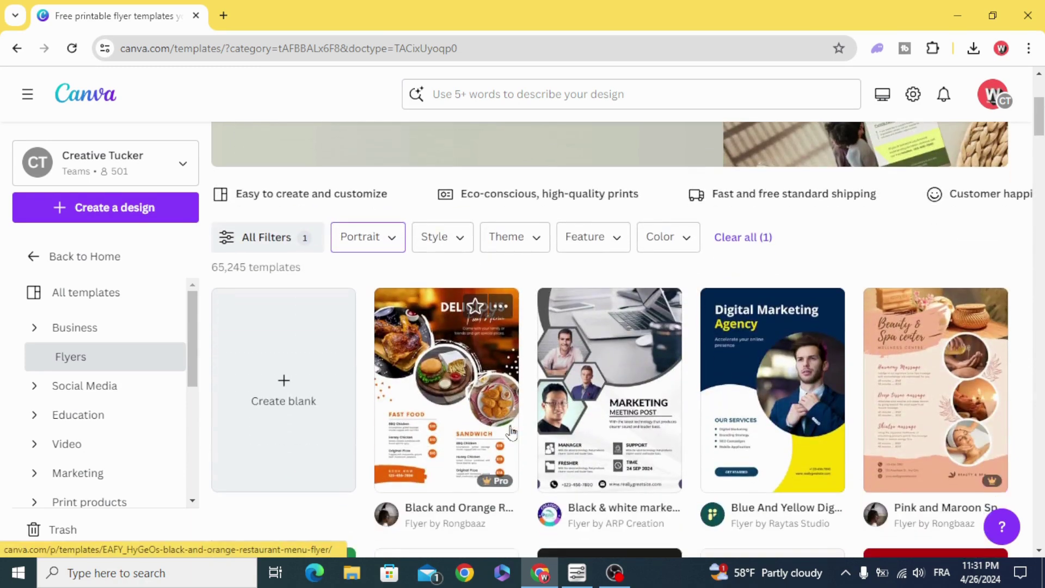
Create a blank A4 flyer and fill its page background with custom orange #FFA100.
{"action": "left_click", "coordinate": [284, 403]}
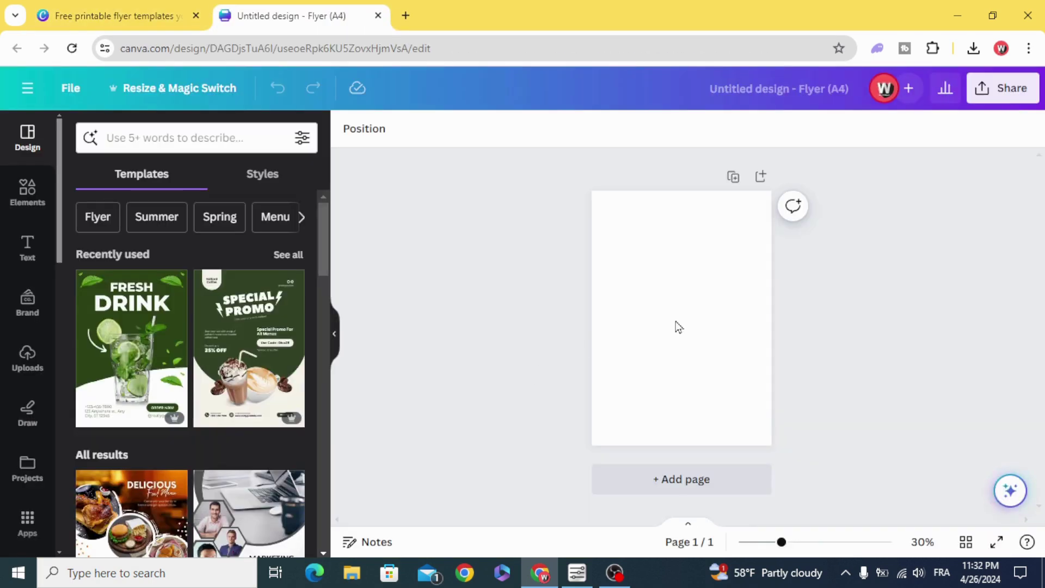
{"action": "left_click", "coordinate": [678, 327]}
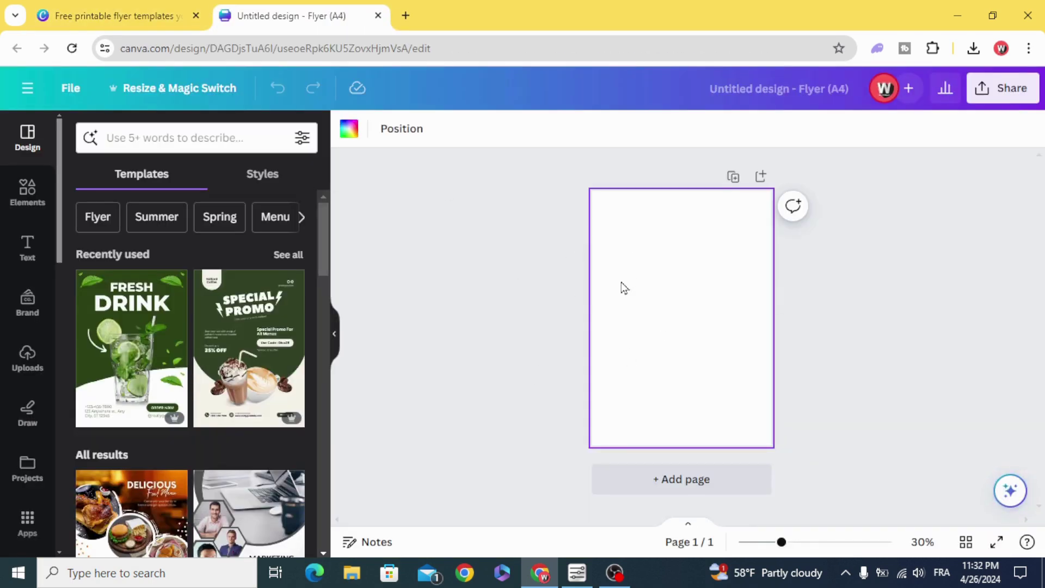
{"action": "left_click", "coordinate": [348, 131]}
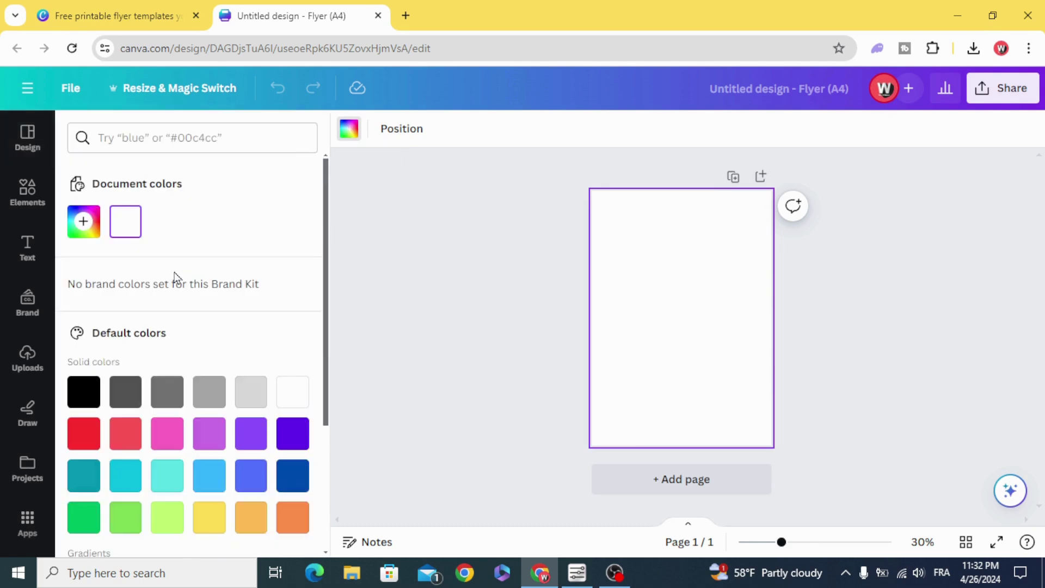
{"action": "left_click", "coordinate": [83, 223]}
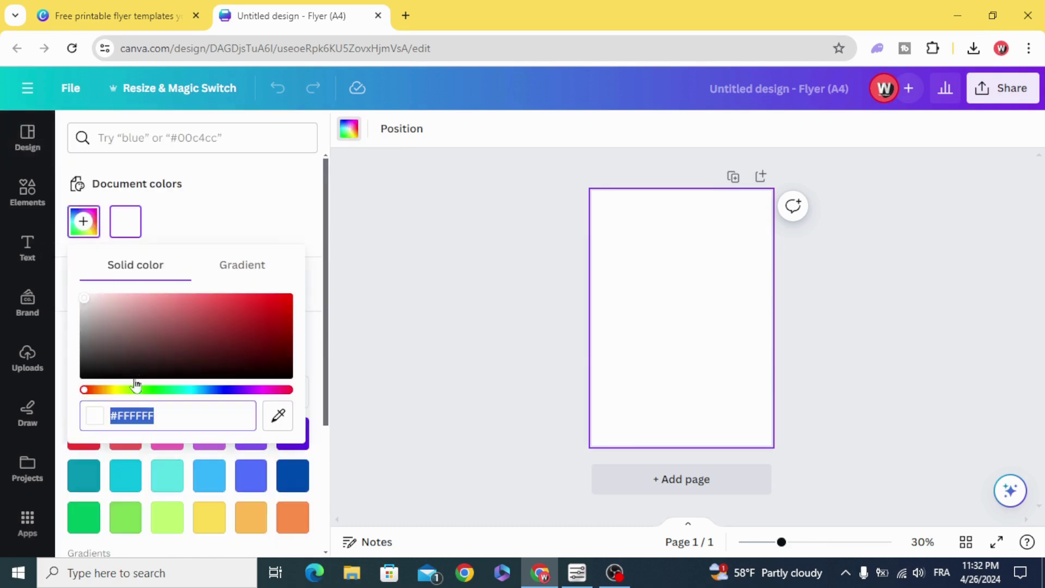
{"action": "left_click", "coordinate": [106, 390]}
{"action": "left_click_drag", "start_coordinate": [195, 343], "coordinate": [412, 277]}
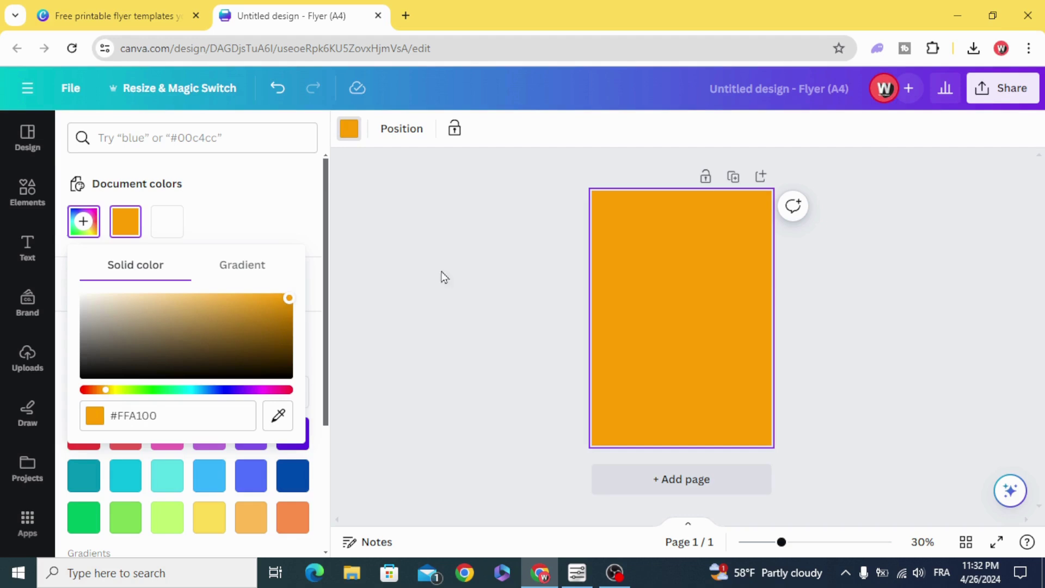
{"action": "left_click", "coordinate": [512, 271]}
Download the orange flyer as a PNG.
{"action": "left_click", "coordinate": [1004, 88]}
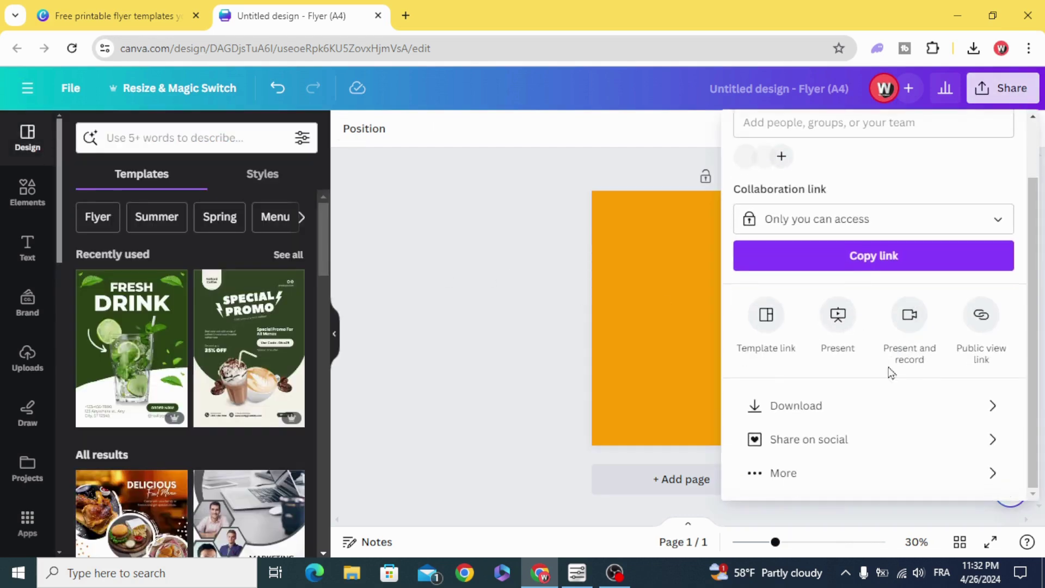
{"action": "left_click", "coordinate": [884, 404]}
{"action": "left_click", "coordinate": [904, 375]}
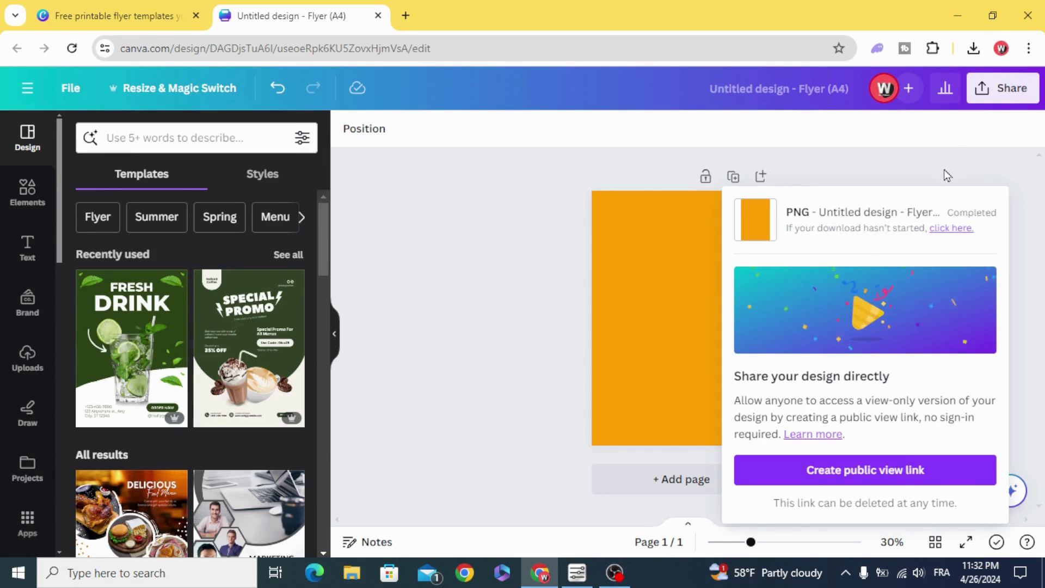
Drag the downloaded orange PNG from the browser's download history into Canva's uploads.
{"action": "left_click", "coordinate": [973, 49]}
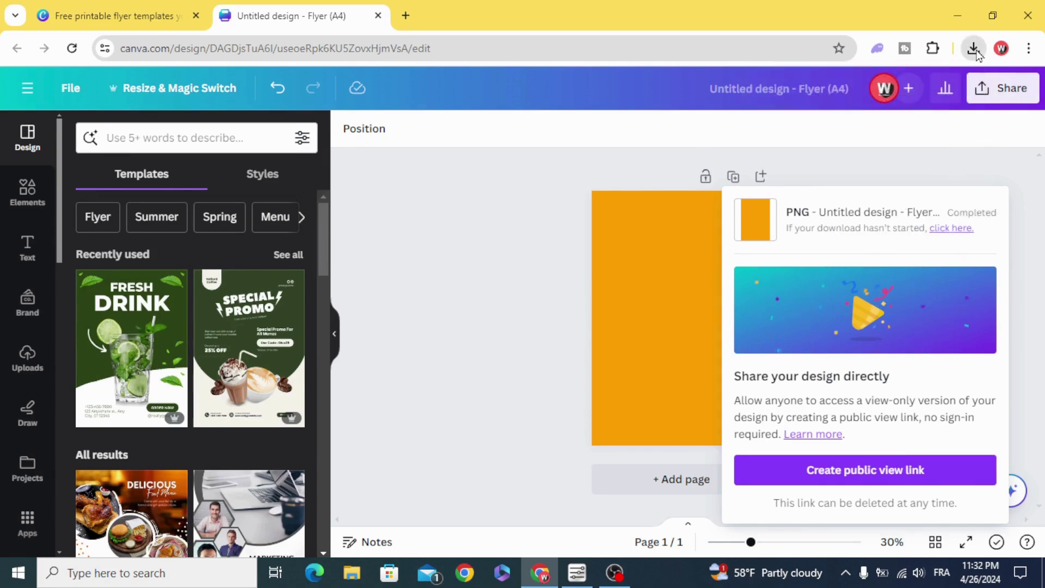
{"action": "left_click", "coordinate": [974, 48]}
{"action": "left_click_drag", "start_coordinate": [747, 165], "coordinate": [201, 353]}
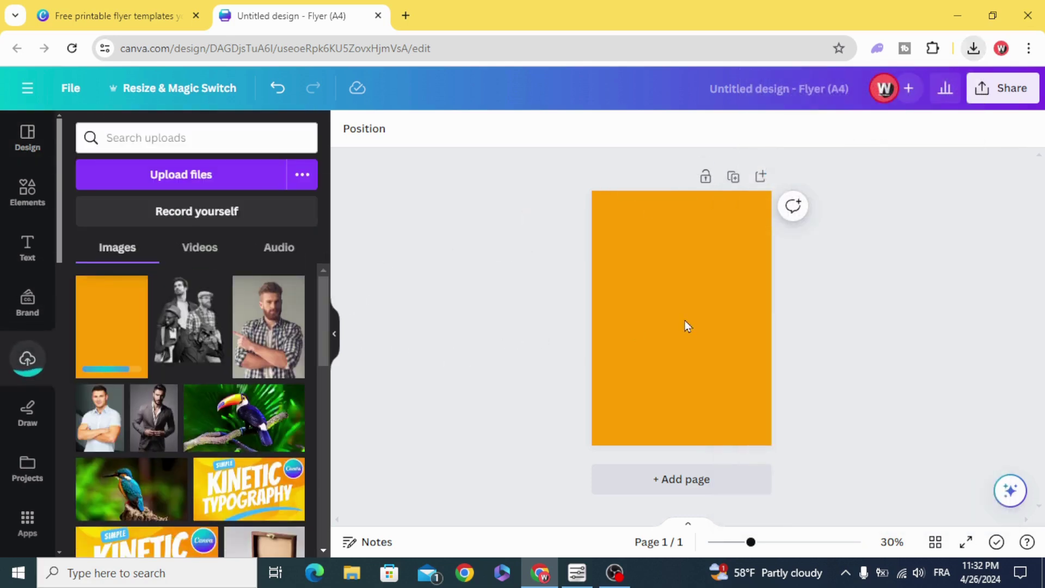
{"action": "left_click", "coordinate": [686, 325]}
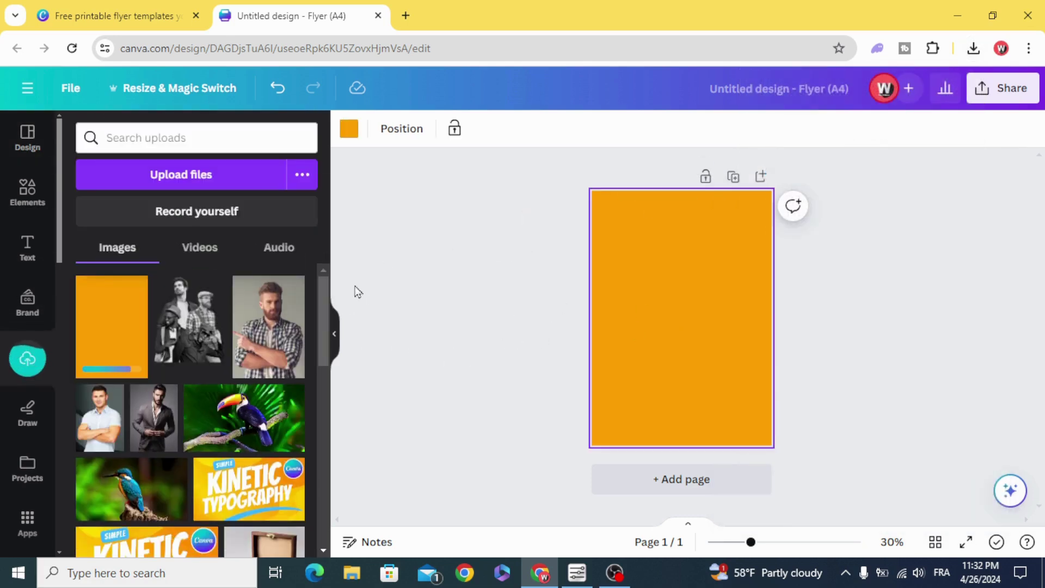
Add a heading near the page top reading 'FLYER DESIGN TUTORIAL IN CANVA'.
{"action": "left_click", "coordinate": [28, 248]}
{"action": "left_click", "coordinate": [163, 278]}
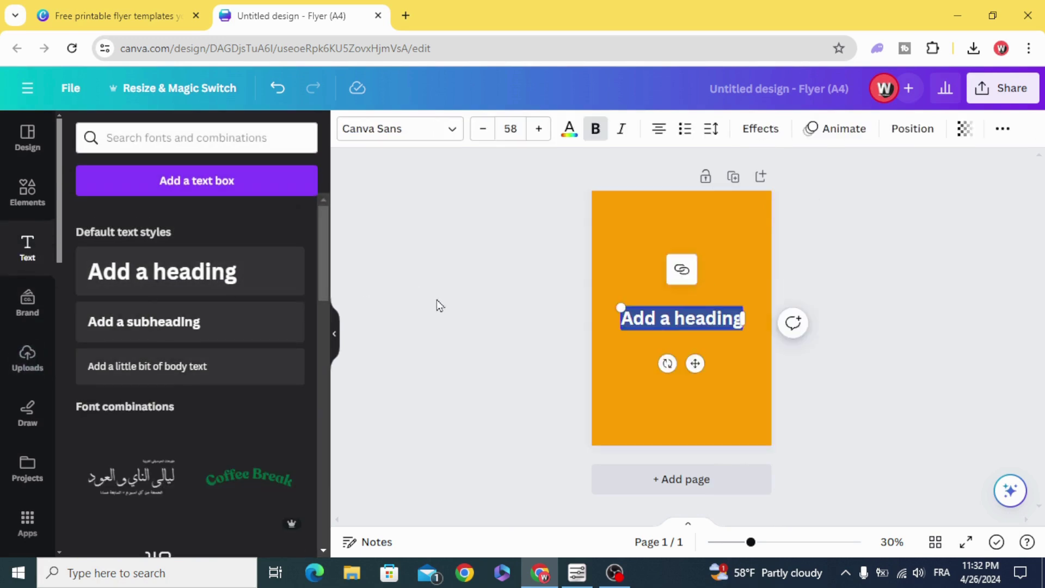
{"action": "left_click_drag", "start_coordinate": [683, 331], "coordinate": [681, 247]}
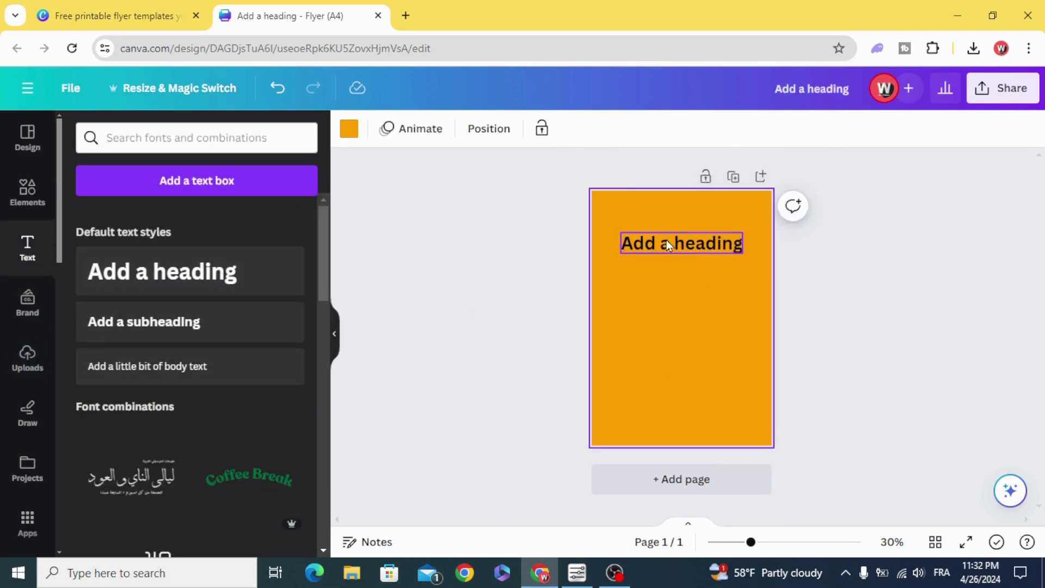
{"action": "double_click", "coordinate": [667, 243]}
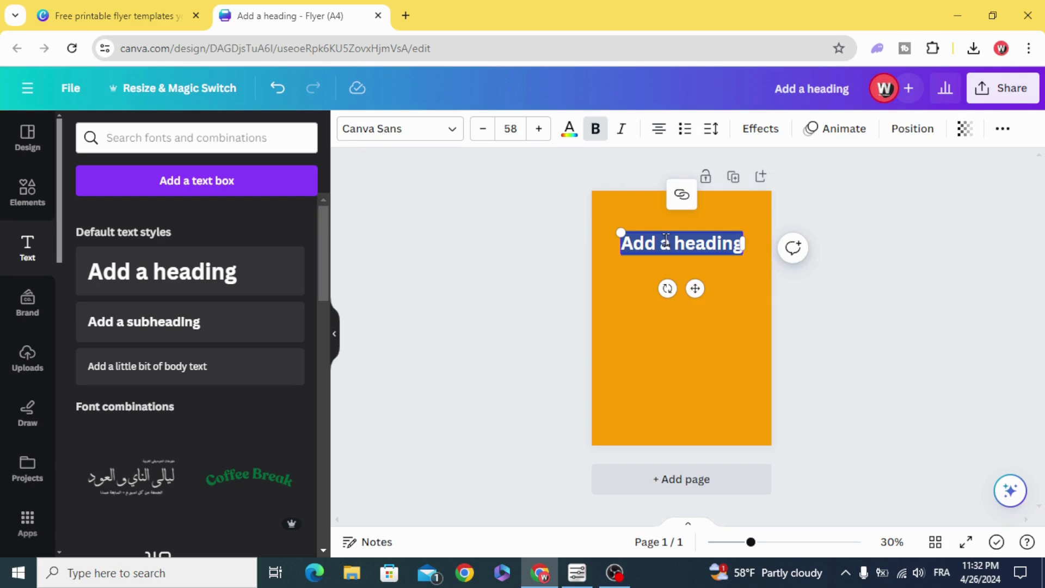
{"action": "type", "text": "FLYER DESIGN TUTORIAL IN C"}
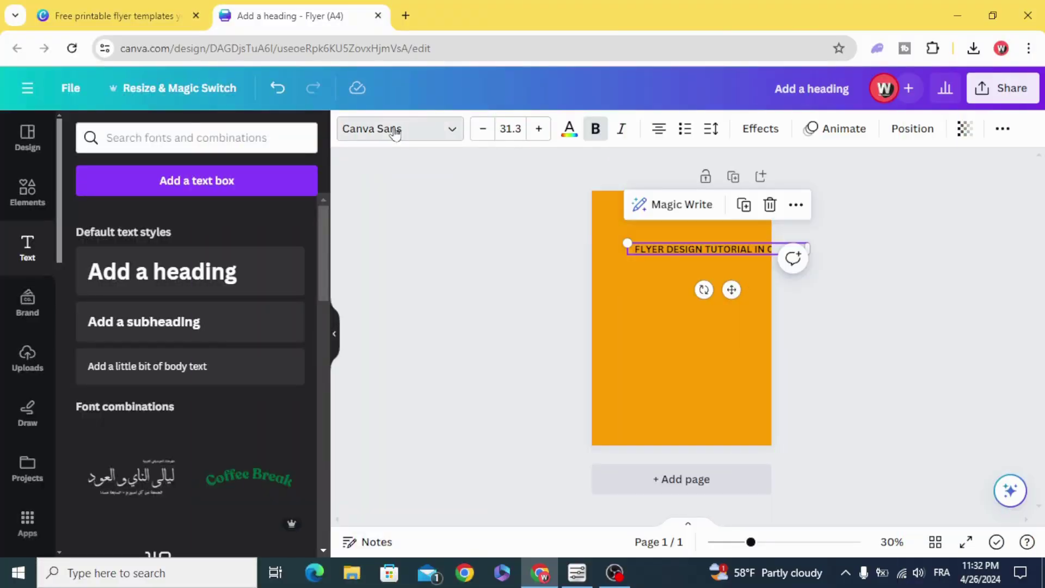
Change the heading font to Anton and move it up and left.
{"action": "left_click", "coordinate": [395, 132]}
{"action": "scroll", "coordinate": [186, 294], "scroll_direction": "down", "scroll_amount": 5}
{"action": "left_click", "coordinate": [190, 318]}
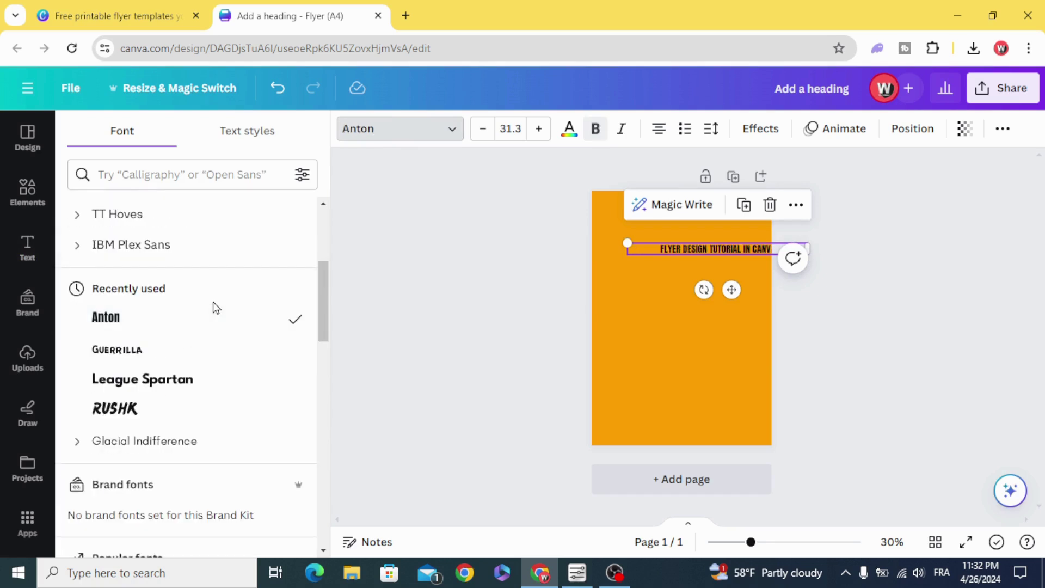
{"action": "left_click", "coordinate": [492, 252]}
{"action": "left_click_drag", "start_coordinate": [716, 243], "coordinate": [663, 220]}
Colour the heading text white.
{"action": "left_click", "coordinate": [569, 131]}
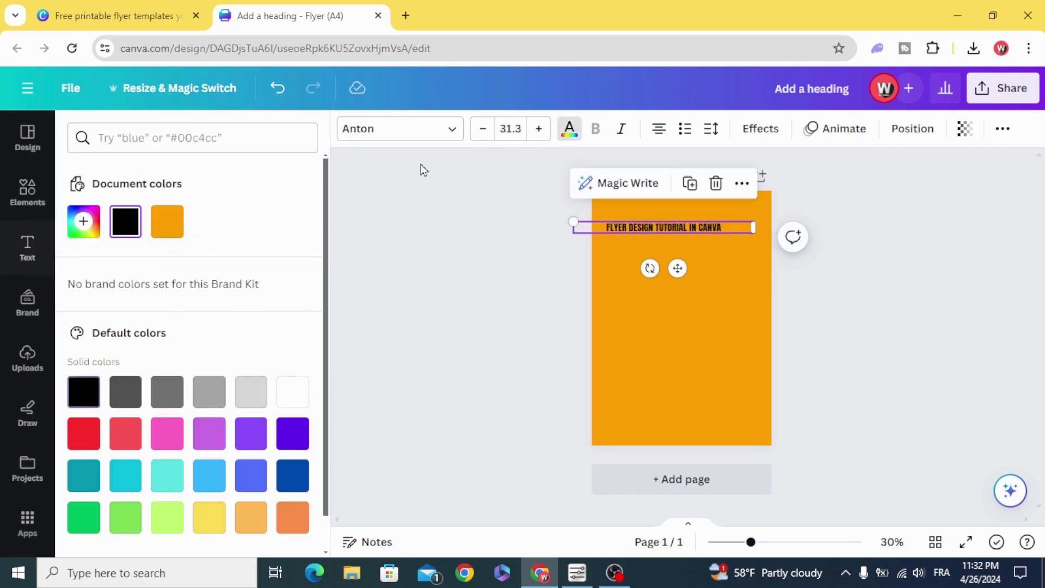
{"action": "left_click", "coordinate": [296, 390]}
{"action": "left_click", "coordinate": [523, 284]}
{"action": "left_click", "coordinate": [648, 226]}
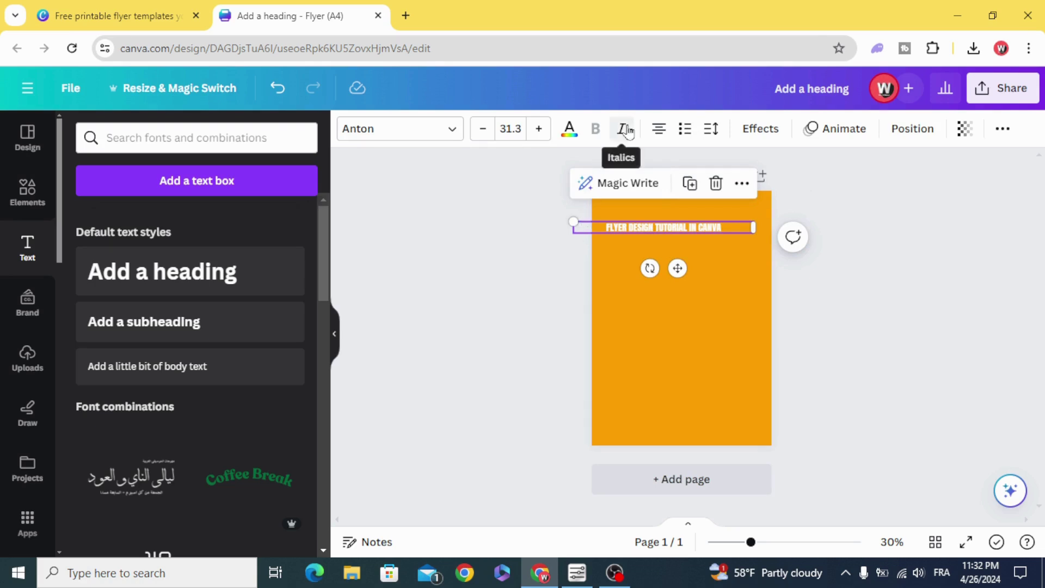
{"action": "left_click", "coordinate": [518, 256]}
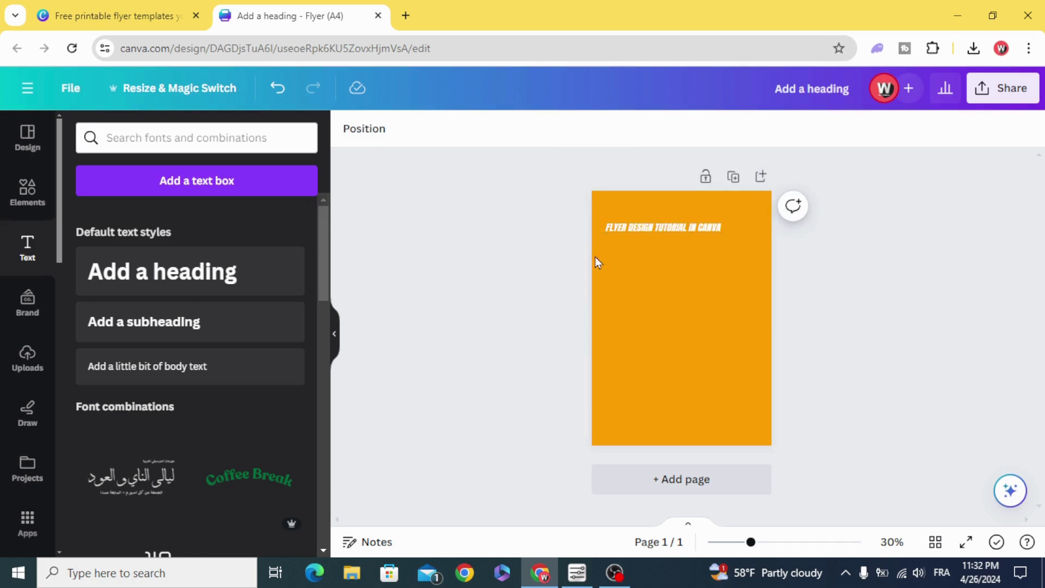
Enlarge the heading to size 44.2, tilt it, and place it at the page's top edge.
{"action": "left_click", "coordinate": [649, 225]}
{"action": "left_click_drag", "start_coordinate": [756, 233], "coordinate": [832, 275]}
{"action": "left_click_drag", "start_coordinate": [687, 272], "coordinate": [697, 280]}
{"action": "left_click_drag", "start_coordinate": [695, 236], "coordinate": [507, 238]}
Duplicate the tilted heading into three stacked rows near the top.
{"action": "left_click", "coordinate": [694, 261]}
{"action": "left_click", "coordinate": [750, 278]}
{"action": "left_click", "coordinate": [588, 175]}
{"action": "left_click_drag", "start_coordinate": [642, 244], "coordinate": [789, 229]}
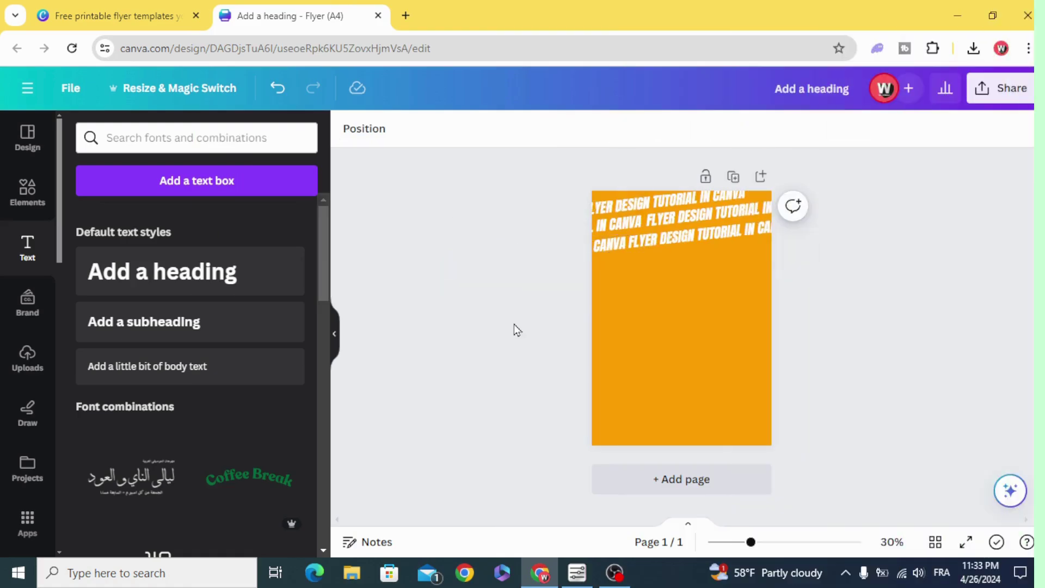
Copy the three-row group repeatedly down the page until the text covers it to the bottom.
{"action": "left_click_drag", "start_coordinate": [514, 312], "coordinate": [819, 152]}
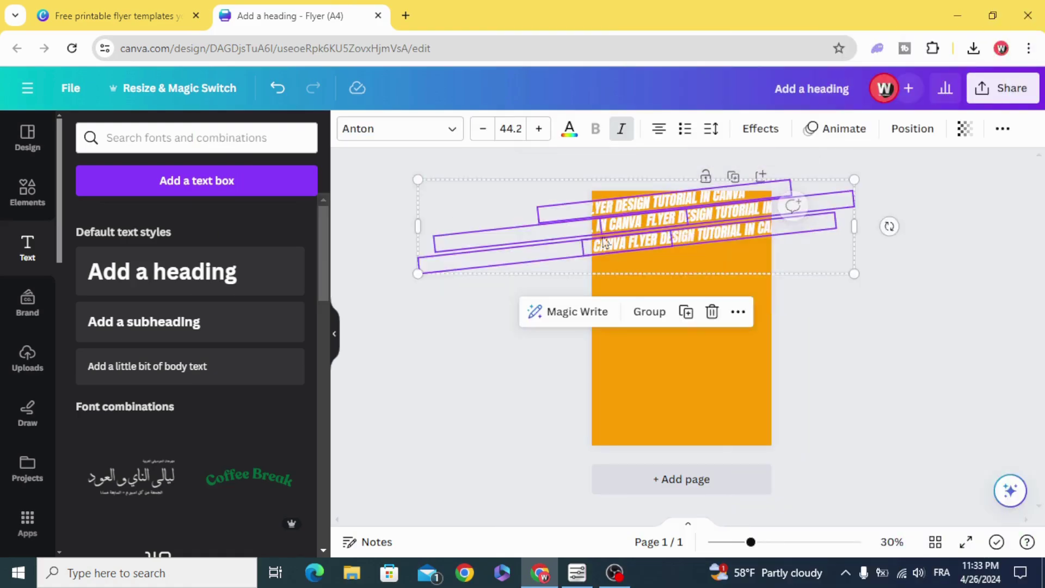
{"action": "left_click", "coordinate": [681, 311]}
{"action": "left_click_drag", "start_coordinate": [674, 245], "coordinate": [689, 341]}
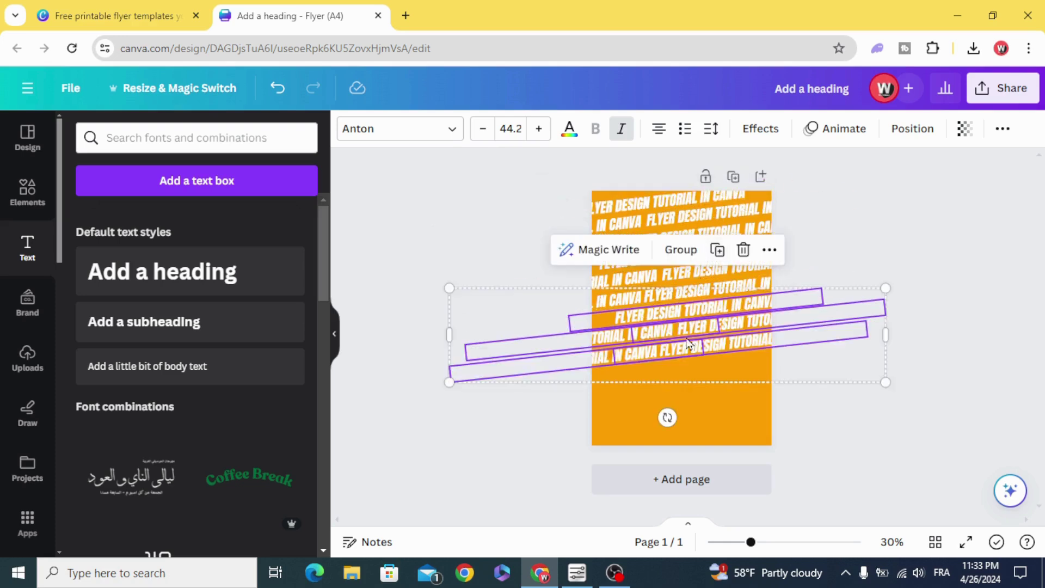
{"action": "left_click", "coordinate": [716, 252]}
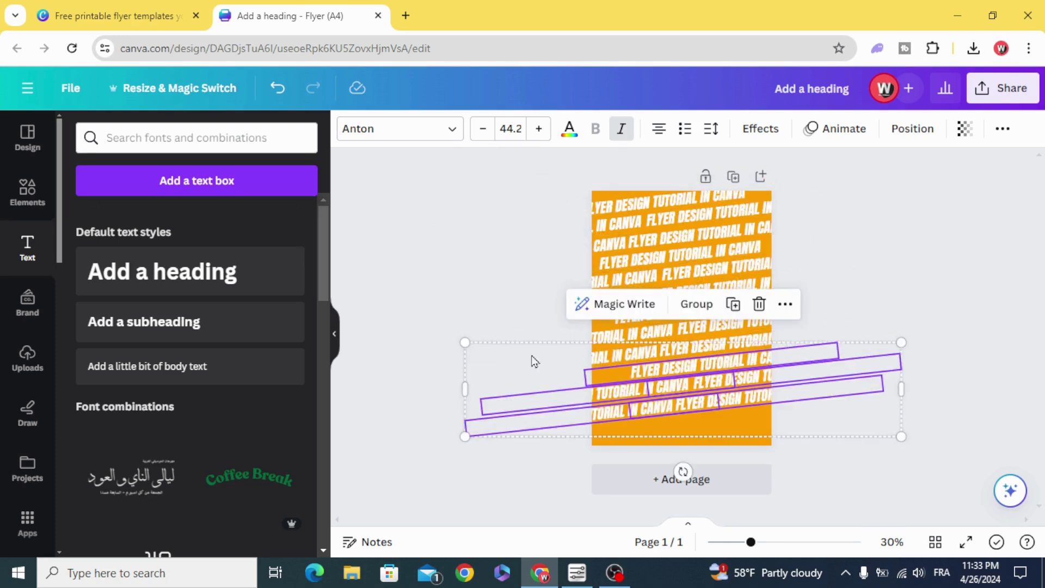
{"action": "left_click", "coordinate": [736, 303]}
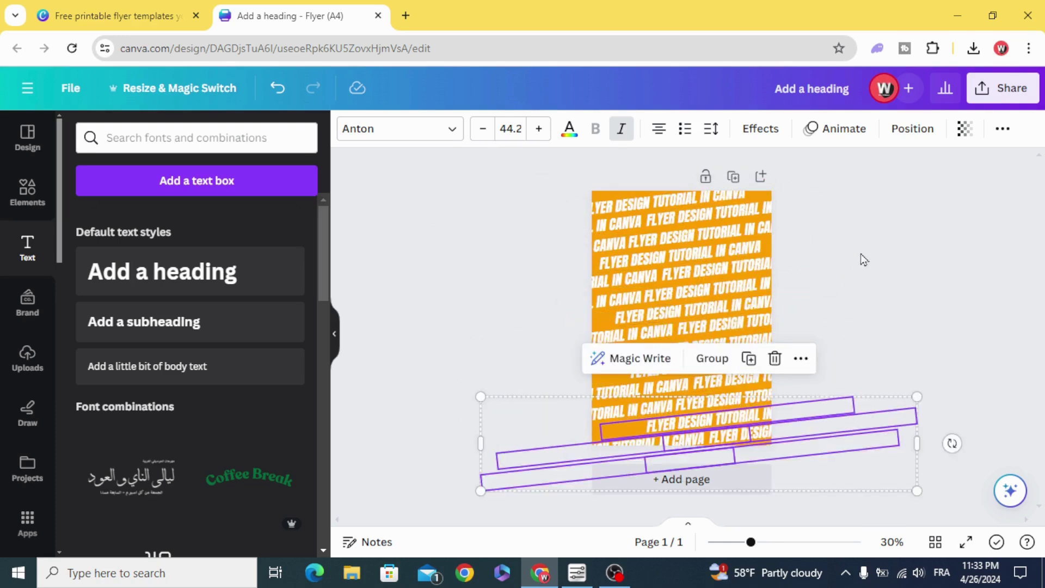
{"action": "left_click", "coordinate": [864, 232]}
Download the text-pattern flyer as a PNG.
{"action": "left_click", "coordinate": [1007, 90]}
{"action": "left_click", "coordinate": [882, 403]}
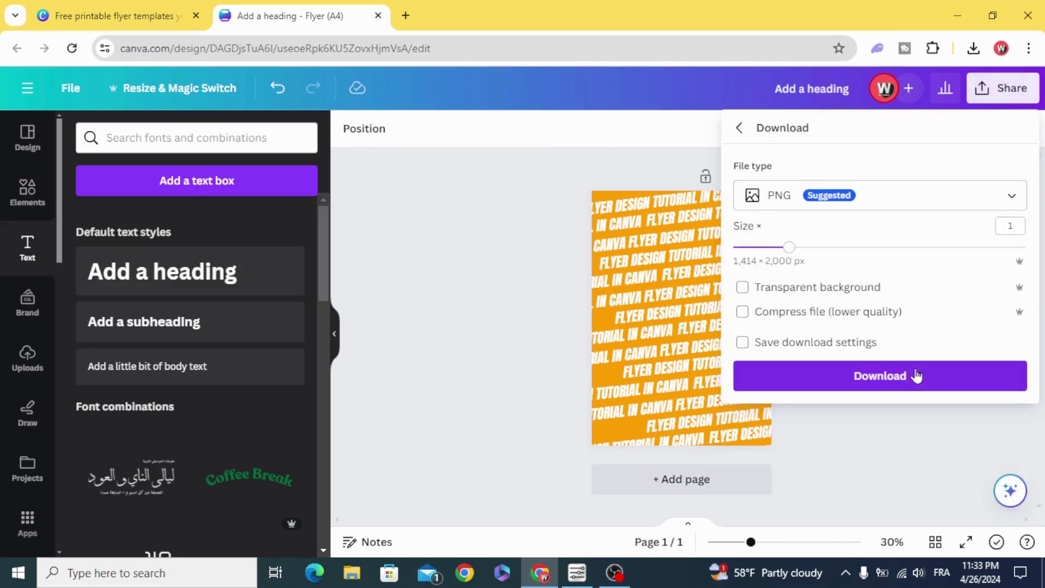
{"action": "left_click", "coordinate": [917, 376]}
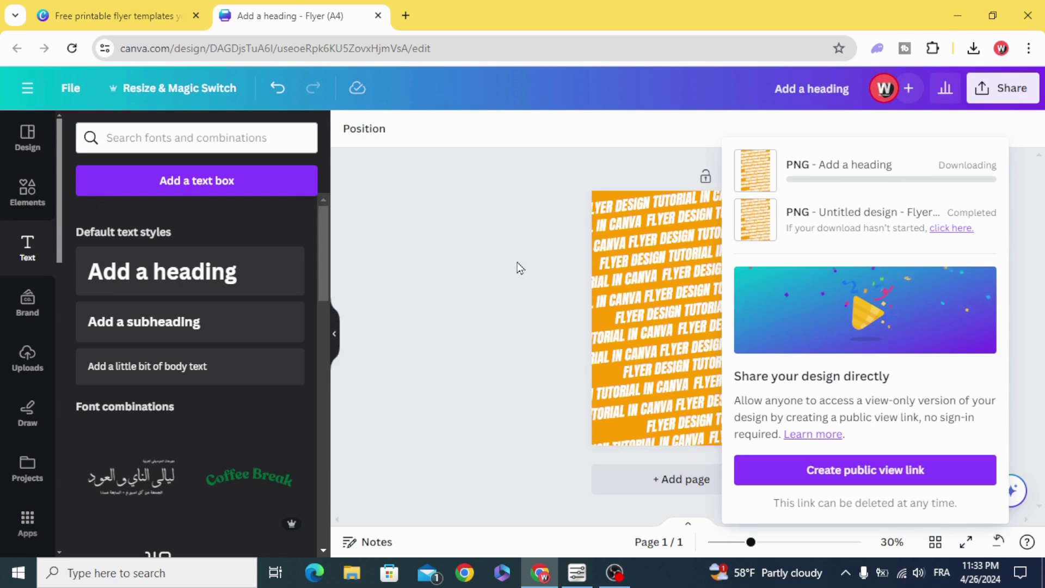
Drag the new text-pattern PNG from the download history into Canva's uploads.
{"action": "left_click", "coordinate": [517, 266]}
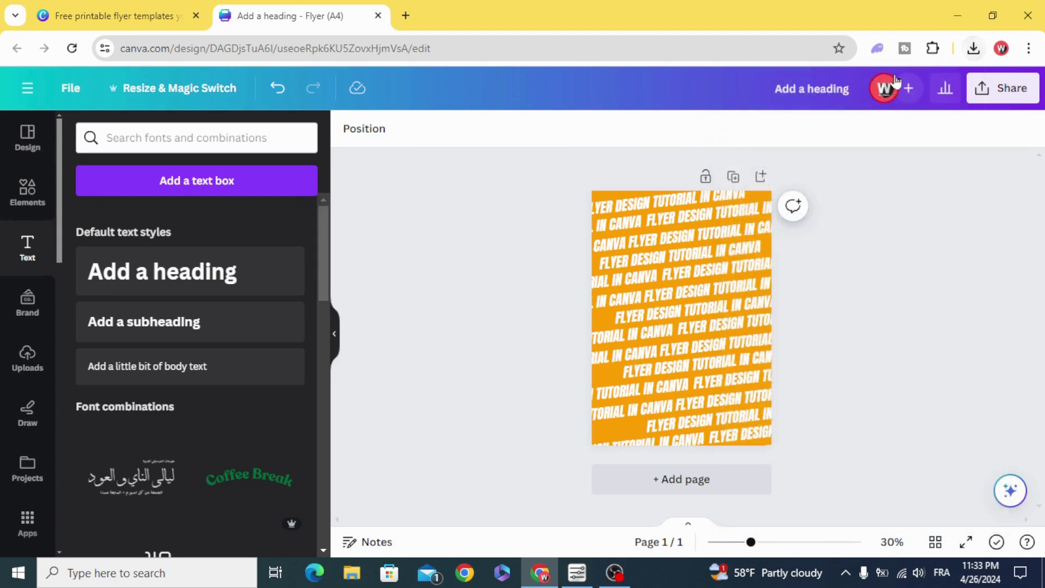
{"action": "left_click", "coordinate": [974, 48]}
{"action": "left_click_drag", "start_coordinate": [828, 129], "coordinate": [175, 357]}
{"action": "left_click", "coordinate": [481, 247]}
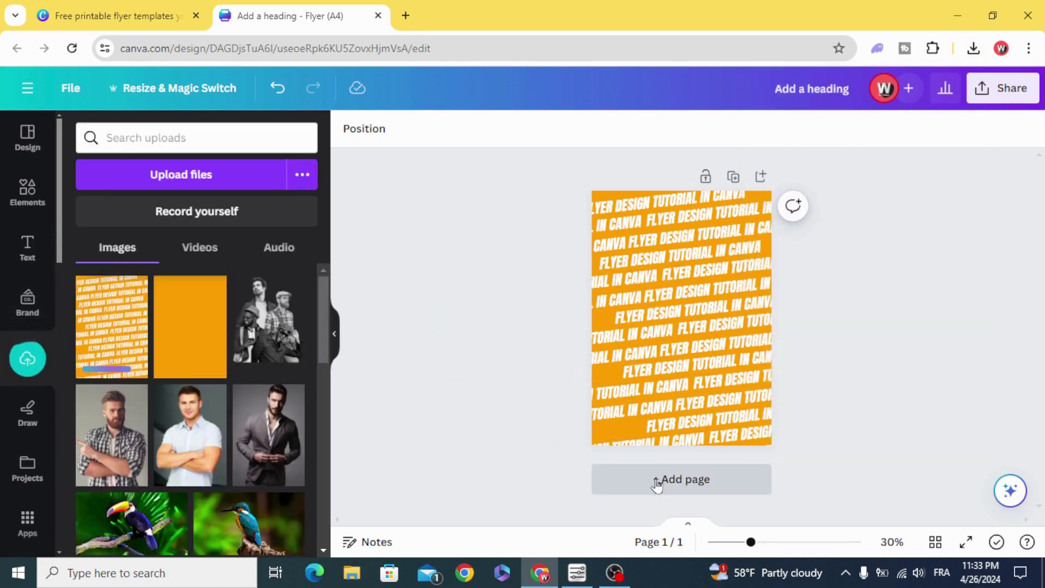
Add a second page and set its background to Light Gray.
{"action": "left_click", "coordinate": [677, 482]}
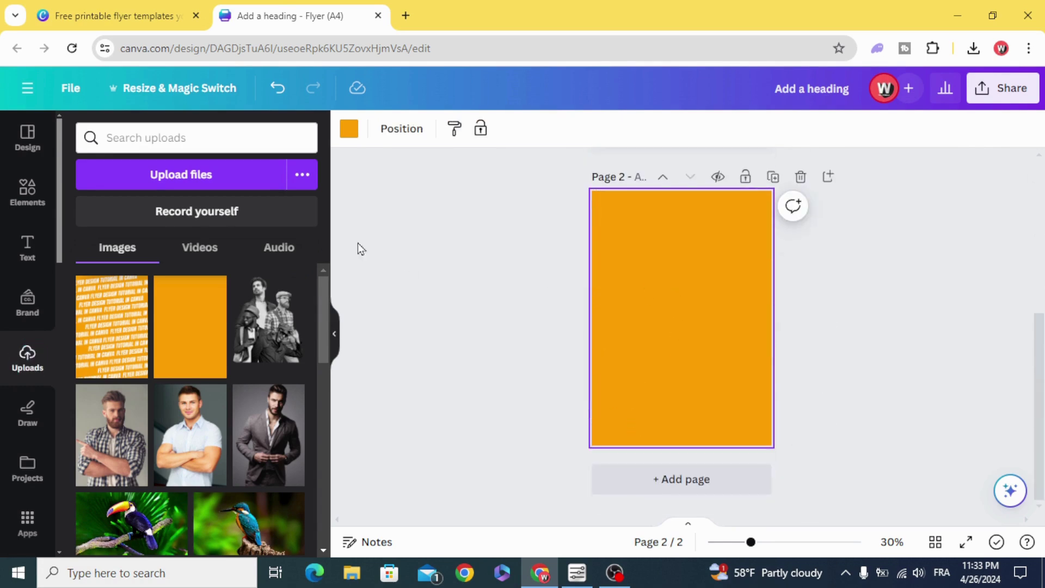
{"action": "left_click", "coordinate": [348, 129]}
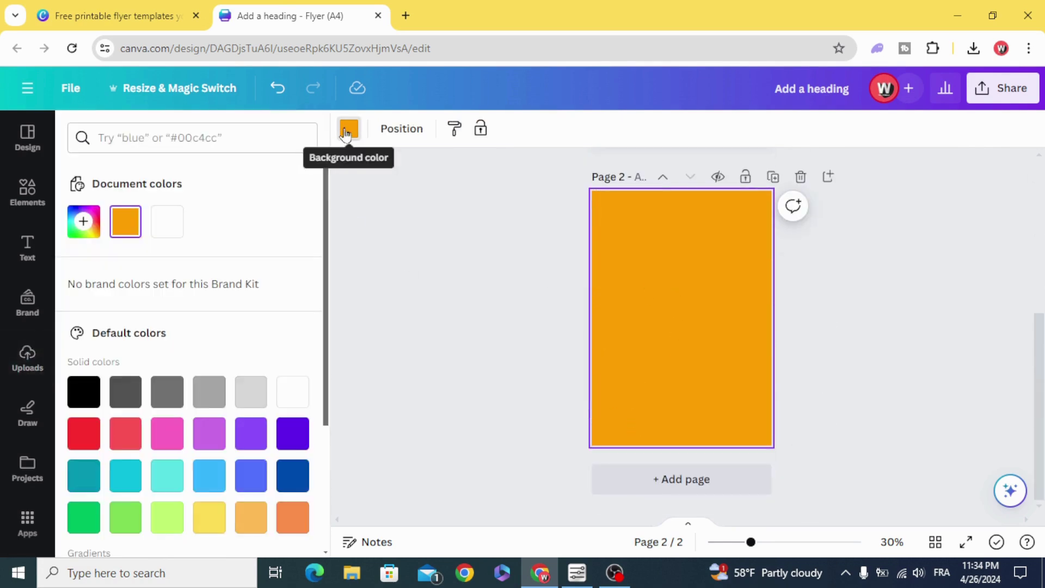
{"action": "left_click", "coordinate": [253, 396]}
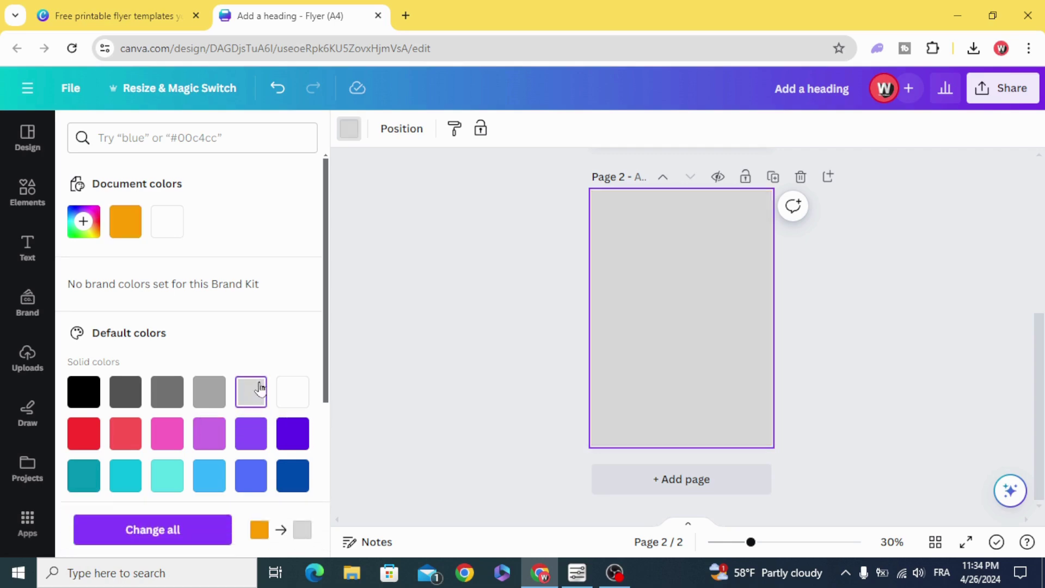
{"action": "left_click", "coordinate": [446, 318]}
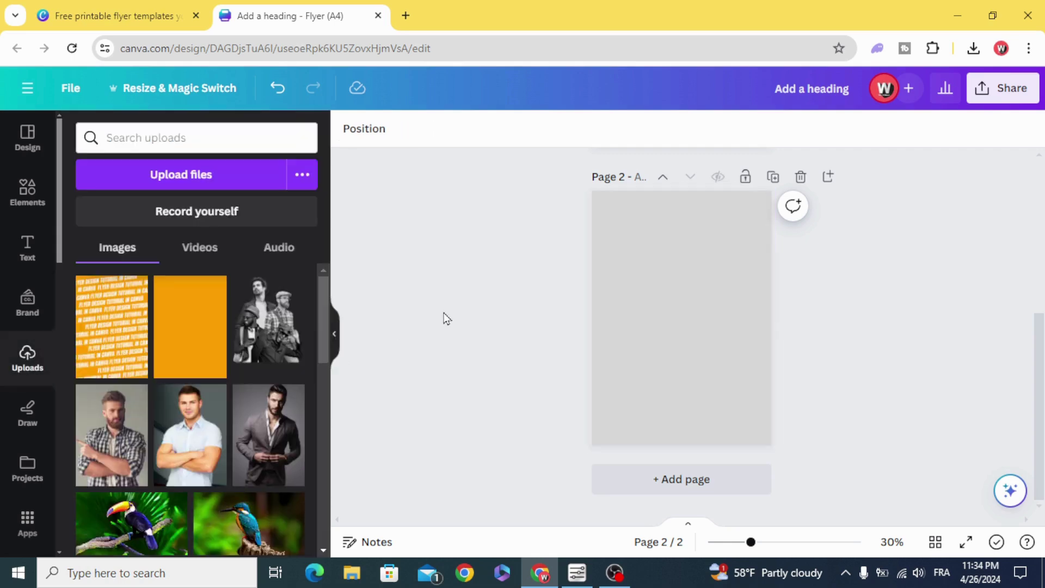
Search all Frames in Elements for 'PAPER' and browse the torn-paper results.
{"action": "left_click", "coordinate": [24, 194]}
{"action": "scroll", "coordinate": [112, 341], "scroll_direction": "down", "scroll_amount": 4}
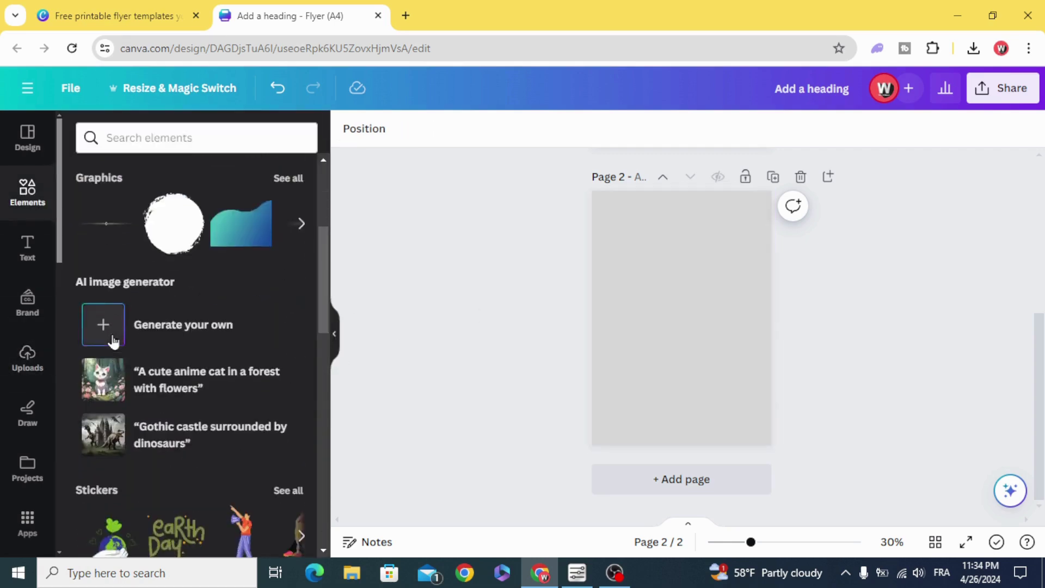
{"action": "scroll", "coordinate": [113, 341], "scroll_direction": "down", "scroll_amount": 15}
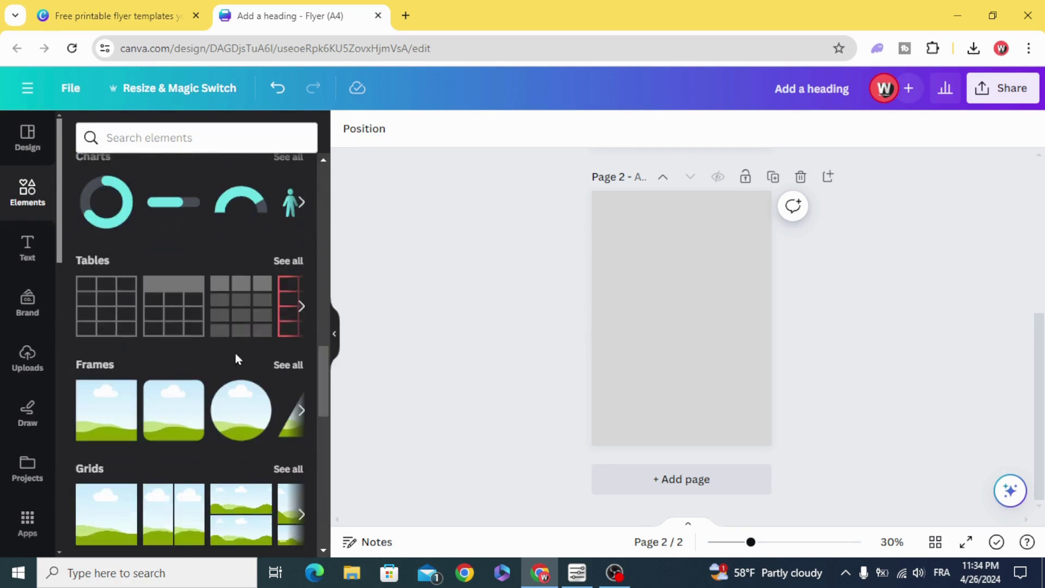
{"action": "left_click", "coordinate": [279, 366]}
{"action": "left_click", "coordinate": [157, 167]}
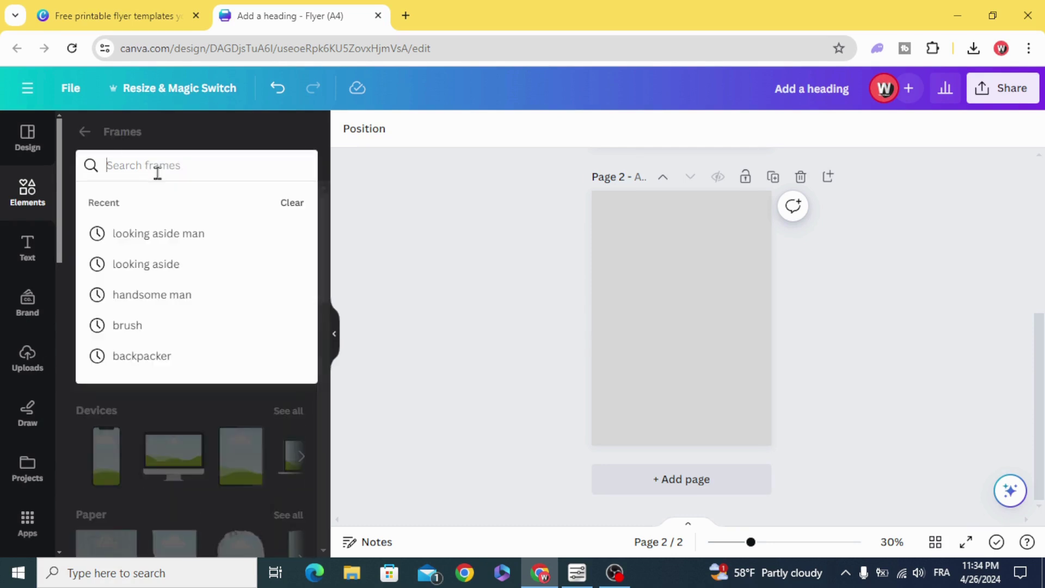
{"action": "type", "text": "PAPE"}
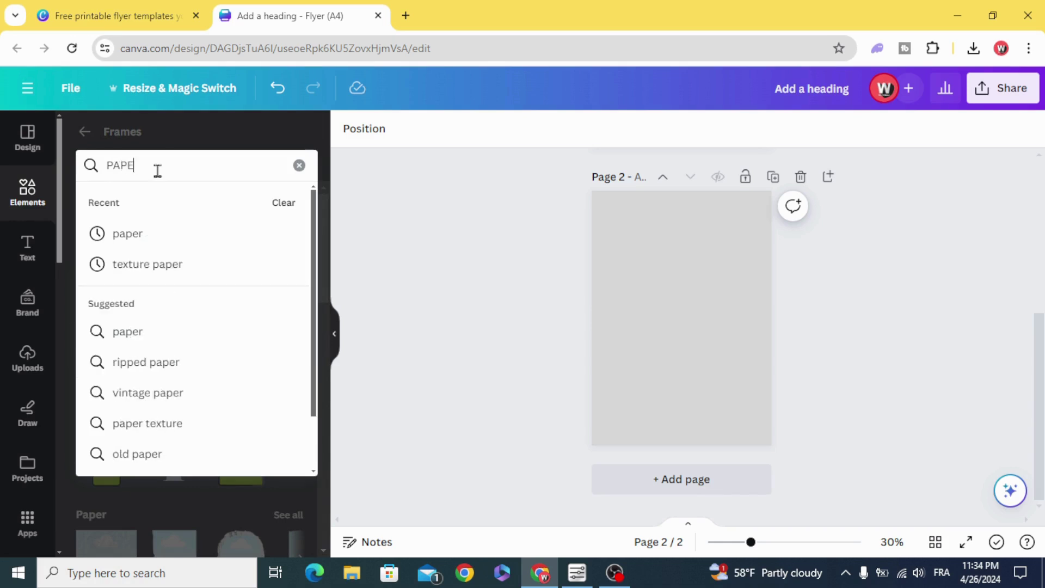
{"action": "type", "text": "R"}
{"action": "key", "text": "Return"}
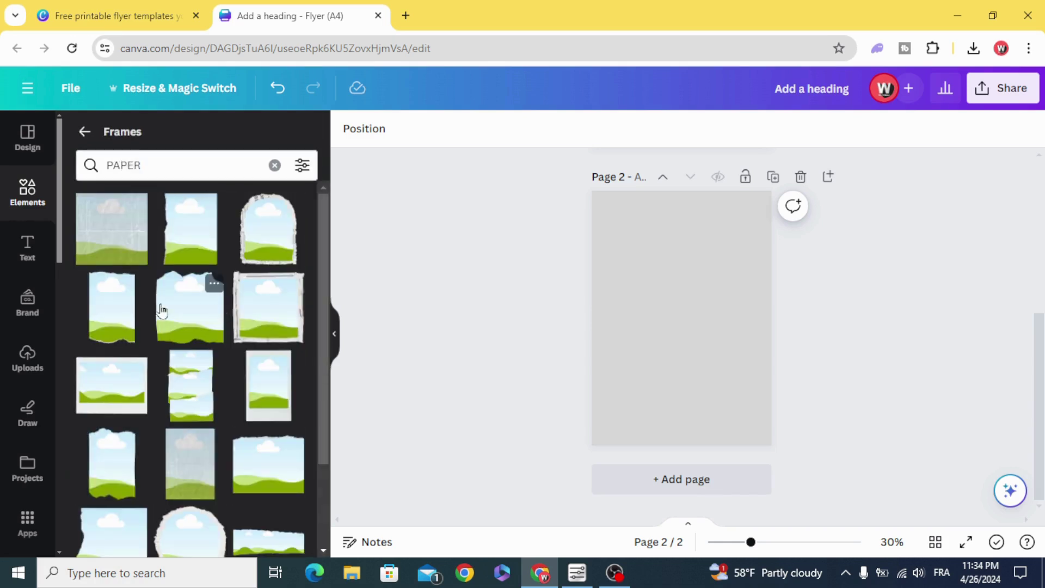
{"action": "scroll", "coordinate": [144, 306], "scroll_direction": "down", "scroll_amount": 5}
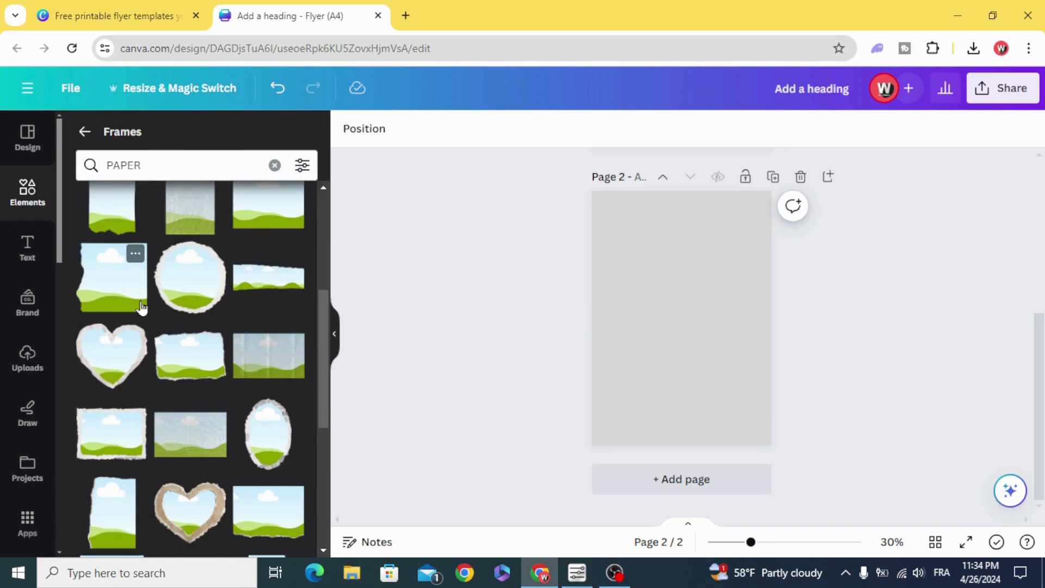
{"action": "scroll", "coordinate": [140, 305], "scroll_direction": "down", "scroll_amount": 3}
{"action": "scroll", "coordinate": [127, 281], "scroll_direction": "up", "scroll_amount": 1}
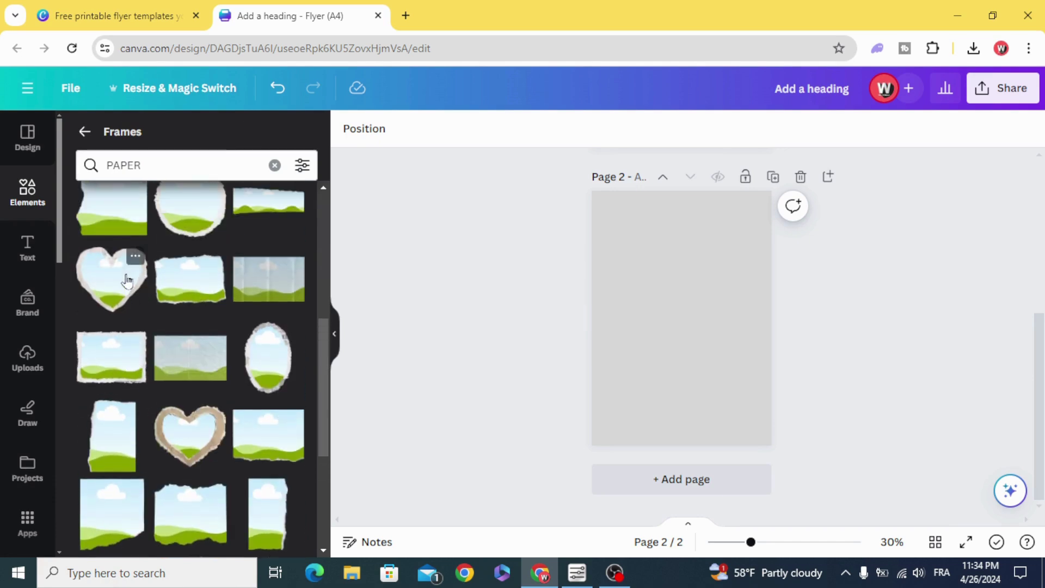
Add the torn-paper frame and stretch it across the top of the gray page.
{"action": "left_click", "coordinate": [179, 283]}
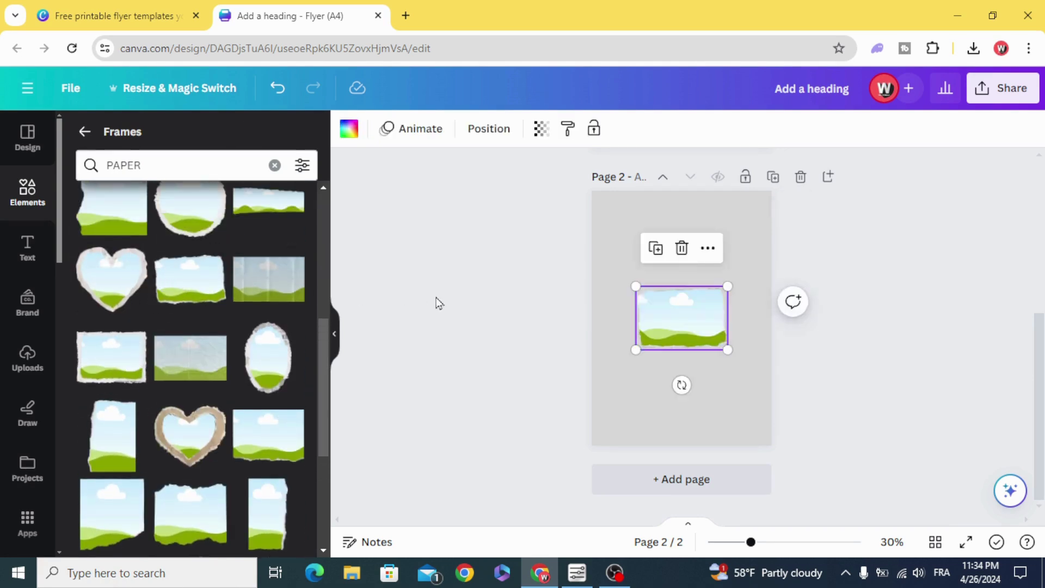
{"action": "left_click_drag", "start_coordinate": [686, 340], "coordinate": [807, 345]}
{"action": "left_click_drag", "start_coordinate": [702, 312], "coordinate": [691, 302]}
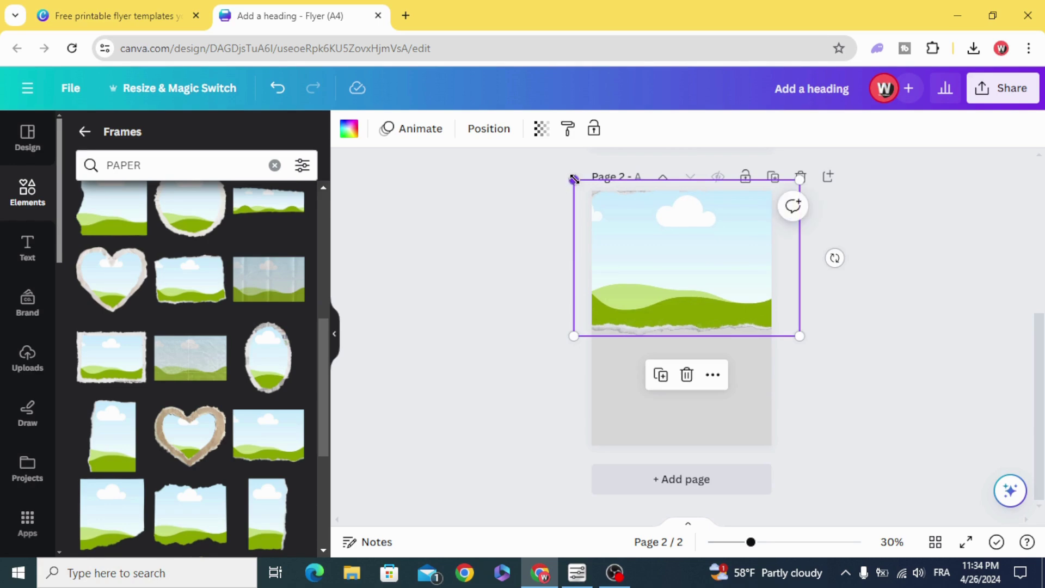
{"action": "left_click_drag", "start_coordinate": [574, 179], "coordinate": [565, 172]}
{"action": "left_click", "coordinate": [393, 349]}
Fill the torn frame with the uploaded orange text-pattern image.
{"action": "left_click", "coordinate": [17, 369]}
{"action": "left_click_drag", "start_coordinate": [91, 344], "coordinate": [650, 277]}
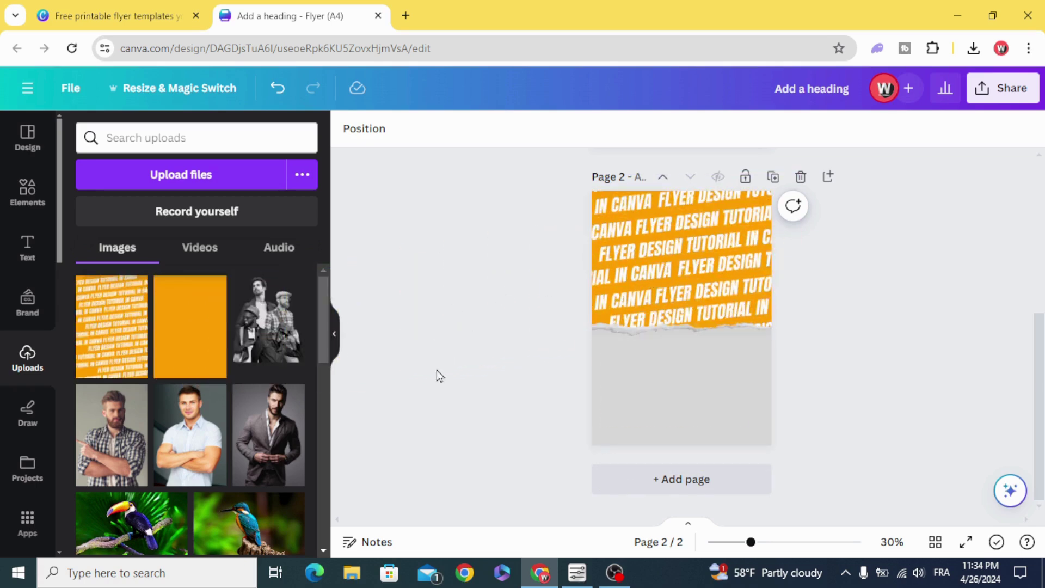
{"action": "scroll", "coordinate": [436, 380], "scroll_direction": "up", "scroll_amount": 5}
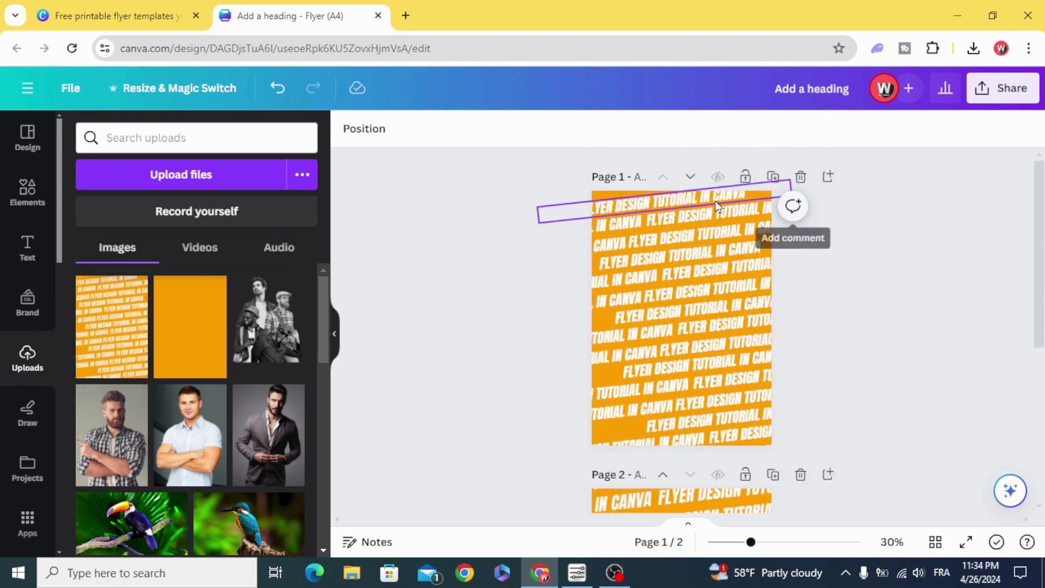
Delete Page 1 with the trash icon and add a new blank page.
{"action": "left_click", "coordinate": [801, 177]}
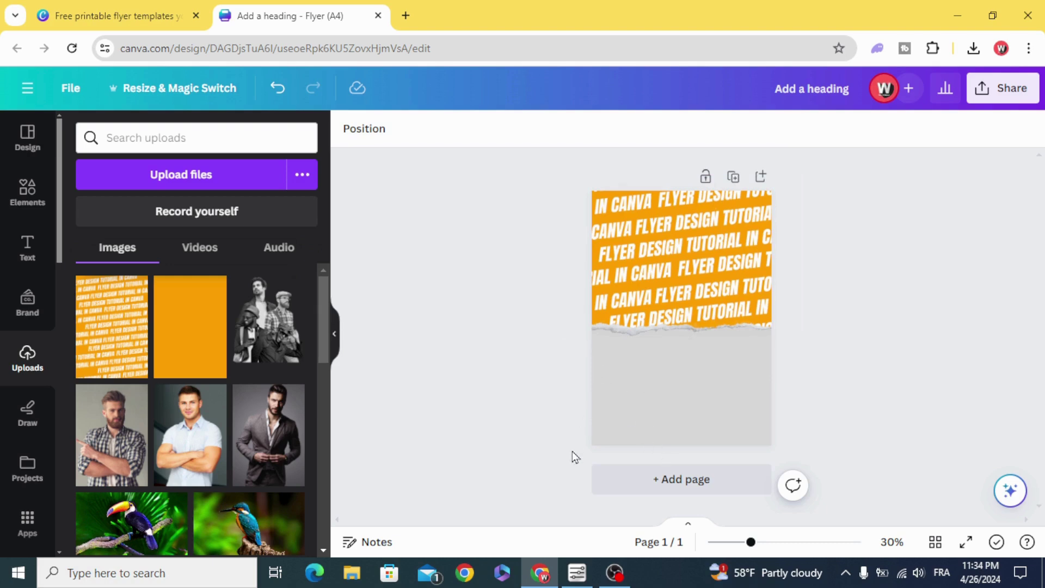
{"action": "left_click", "coordinate": [682, 480]}
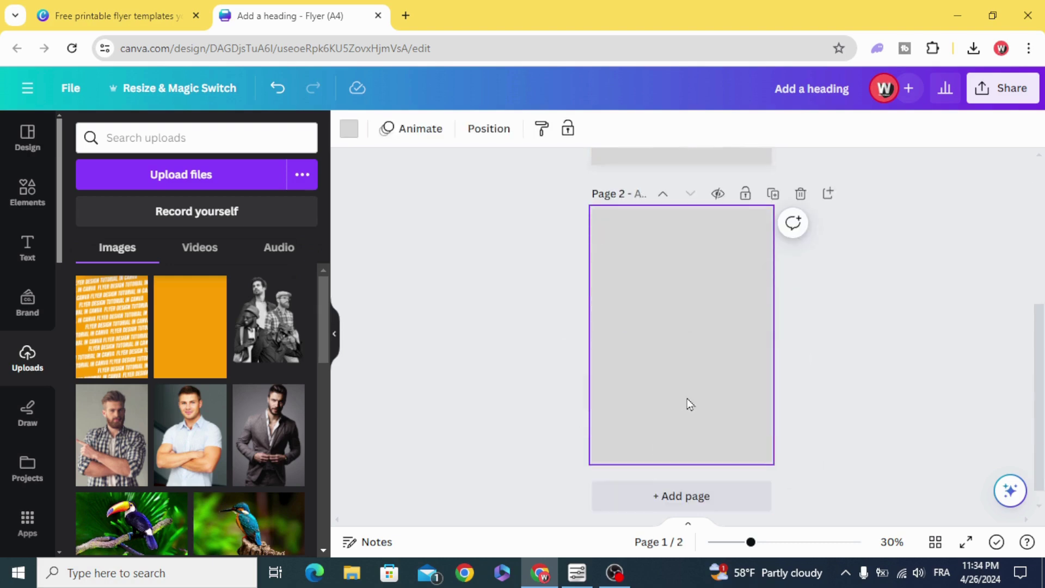
Add a polaroid-style frame from the Film and photo frames to page 2.
{"action": "left_click", "coordinate": [25, 198]}
{"action": "left_click", "coordinate": [83, 133]}
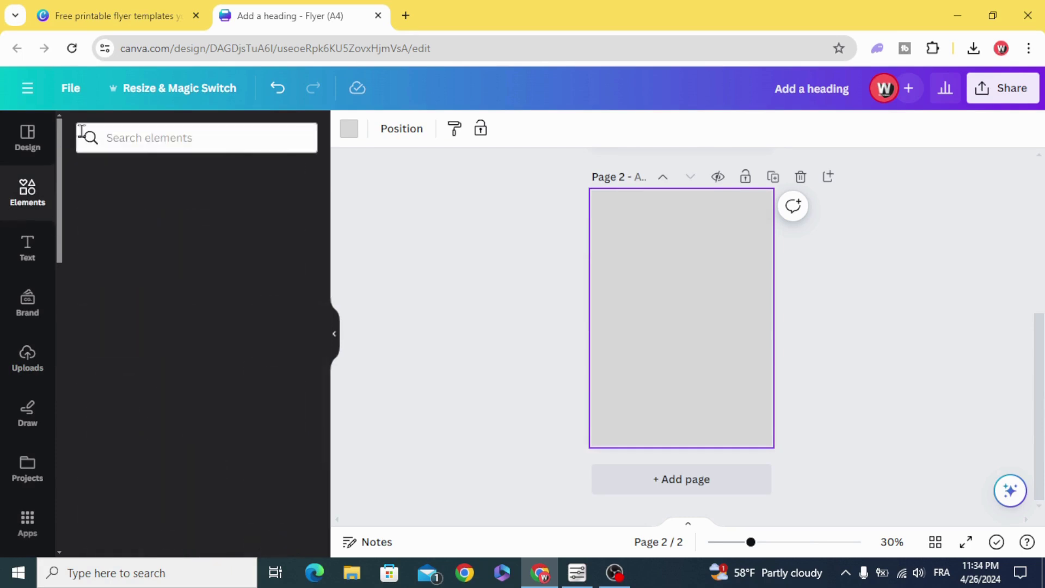
{"action": "scroll", "coordinate": [124, 314], "scroll_direction": "up", "scroll_amount": 3}
{"action": "scroll", "coordinate": [143, 302], "scroll_direction": "up", "scroll_amount": 2}
{"action": "scroll", "coordinate": [145, 299], "scroll_direction": "down", "scroll_amount": 8}
{"action": "scroll", "coordinate": [141, 305], "scroll_direction": "up", "scroll_amount": 5}
{"action": "scroll", "coordinate": [139, 305], "scroll_direction": "up", "scroll_amount": 3}
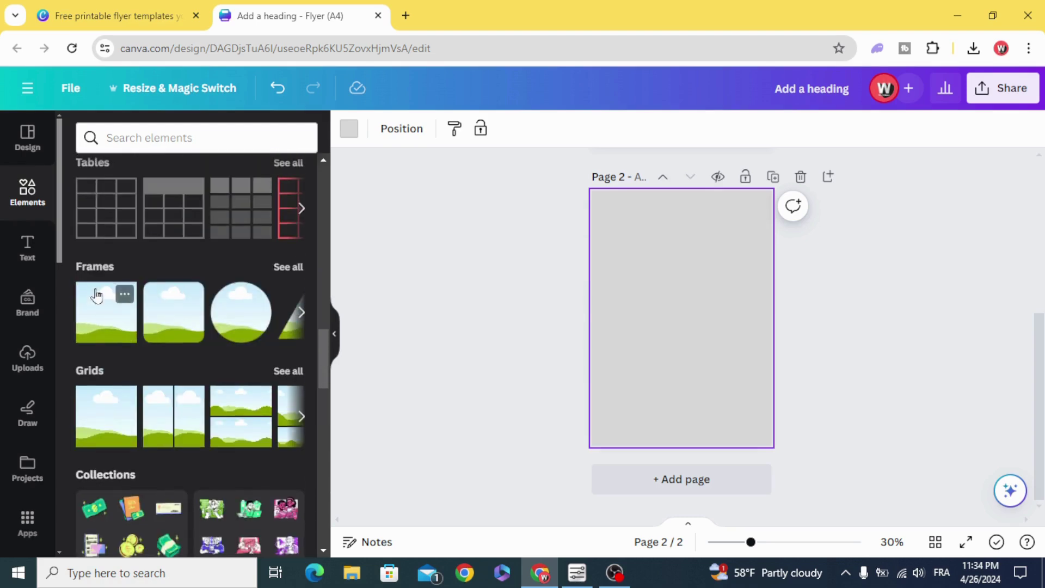
{"action": "left_click", "coordinate": [277, 269]}
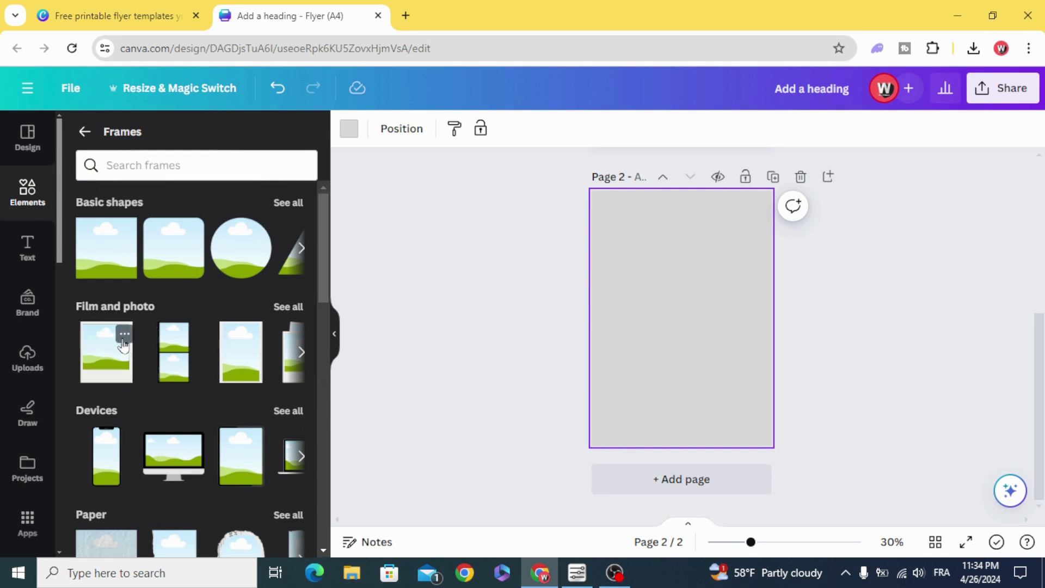
{"action": "left_click", "coordinate": [102, 356]}
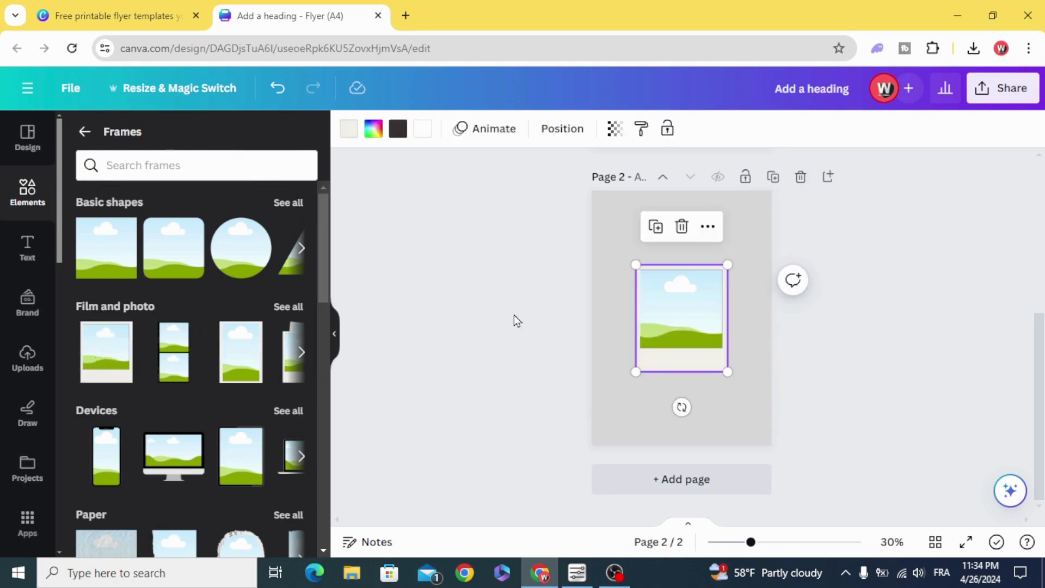
Move the polaroid frame up and left and enlarge it.
{"action": "left_click", "coordinate": [514, 315]}
{"action": "left_click_drag", "start_coordinate": [657, 338], "coordinate": [635, 308]}
{"action": "left_click_drag", "start_coordinate": [706, 365], "coordinate": [745, 411]}
{"action": "left_click", "coordinate": [521, 365]}
{"action": "left_click", "coordinate": [666, 350]}
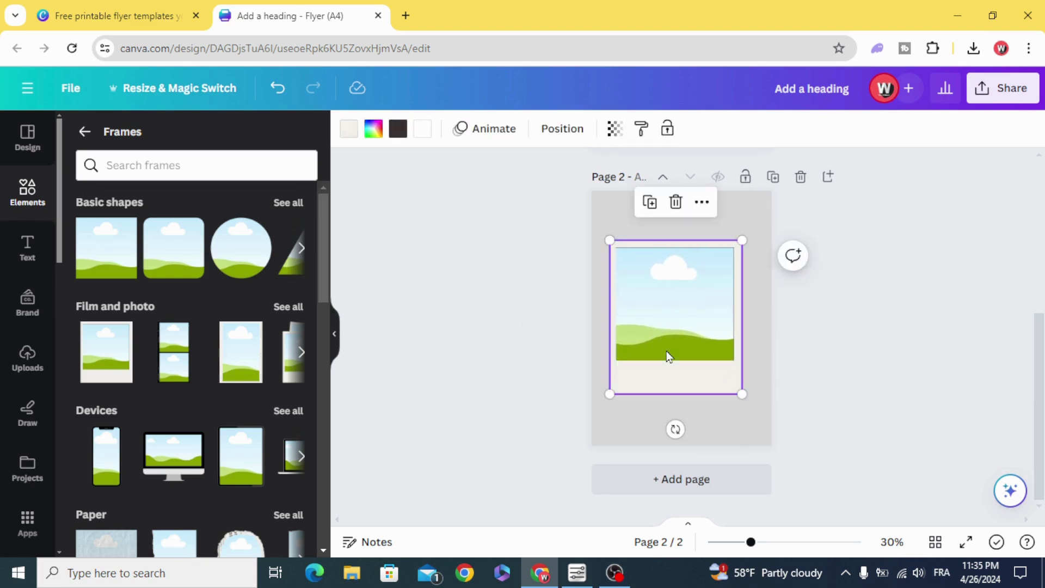
Fill the polaroid frame with the plain orange uploaded image.
{"action": "left_click", "coordinate": [25, 361]}
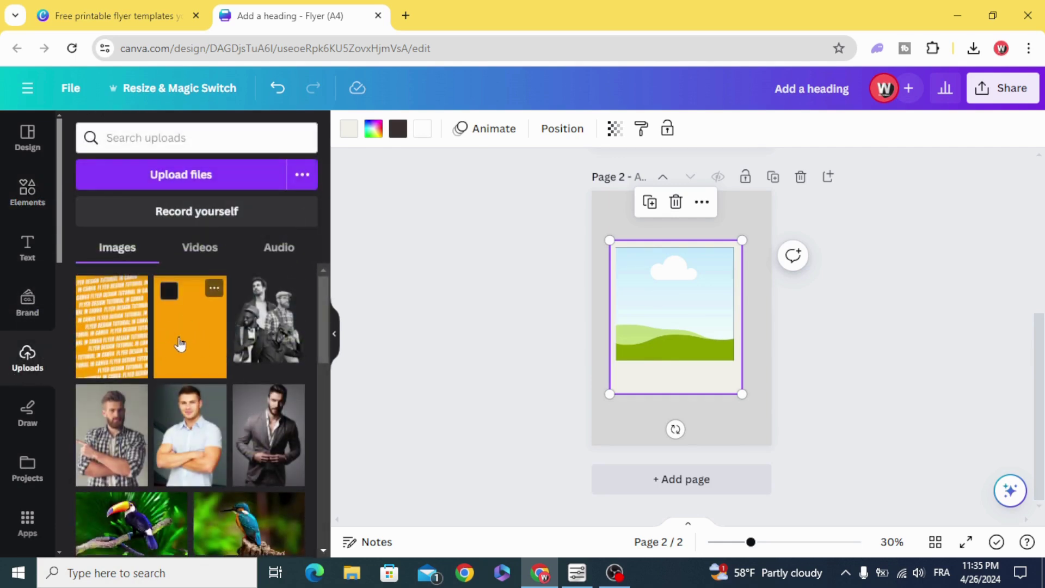
{"action": "left_click_drag", "start_coordinate": [180, 344], "coordinate": [653, 319]}
{"action": "left_click", "coordinate": [461, 324]}
{"action": "left_click", "coordinate": [631, 313]}
{"action": "left_click", "coordinate": [565, 256]}
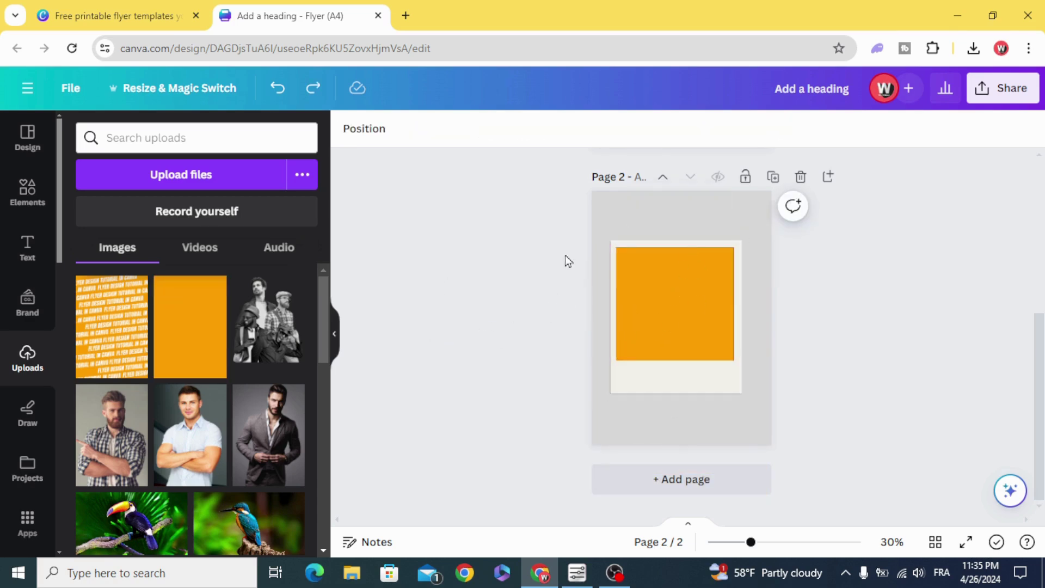
Download only page 2, the orange polaroid frame, as a PNG image.
{"action": "left_click", "coordinate": [1028, 93]}
{"action": "scroll", "coordinate": [893, 366], "scroll_direction": "down", "scroll_amount": 2}
{"action": "left_click", "coordinate": [905, 406]}
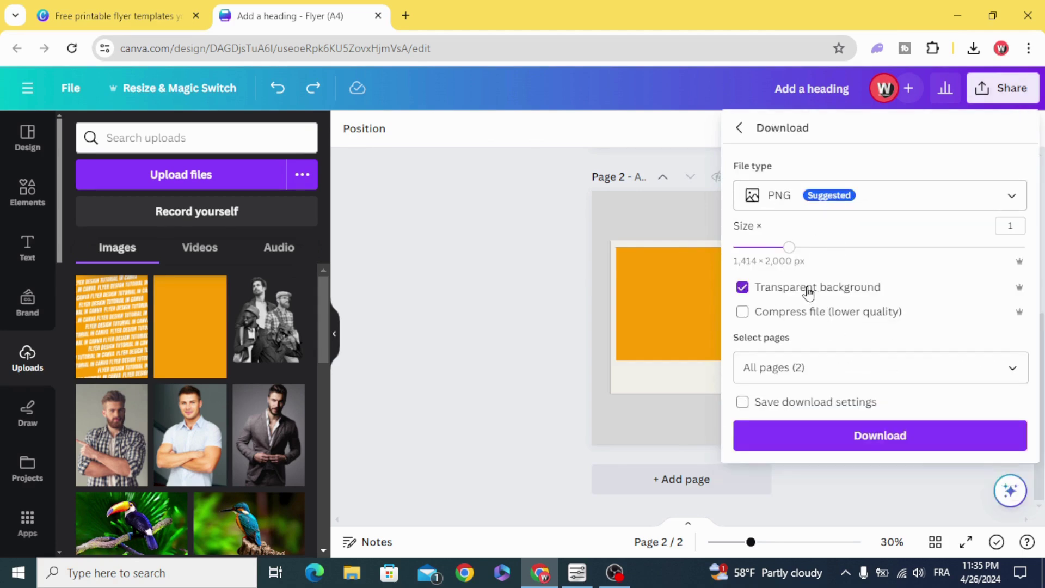
{"action": "left_click", "coordinate": [874, 374]}
{"action": "left_click", "coordinate": [1000, 175]}
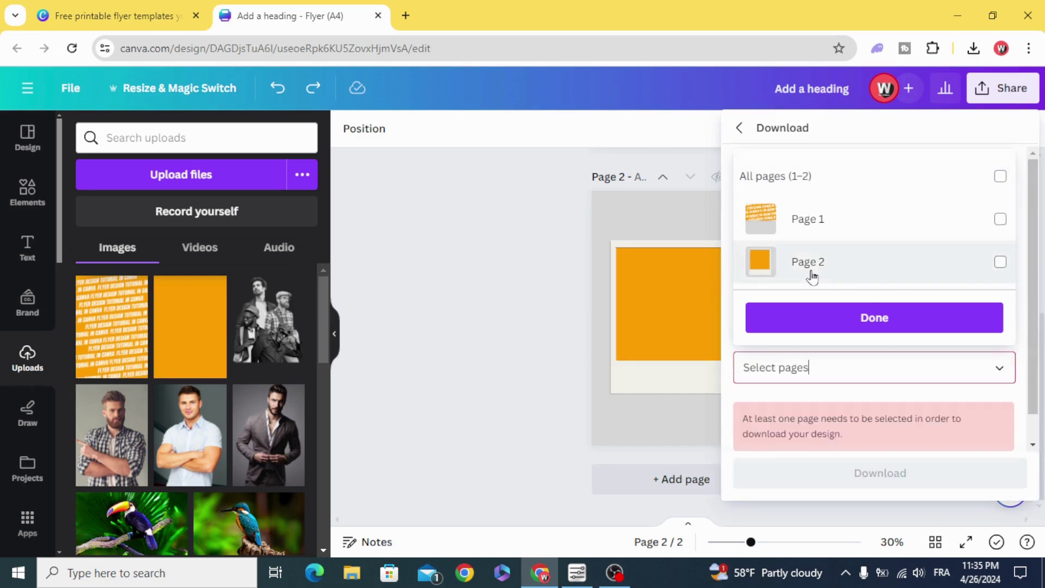
{"action": "left_click", "coordinate": [1000, 262]}
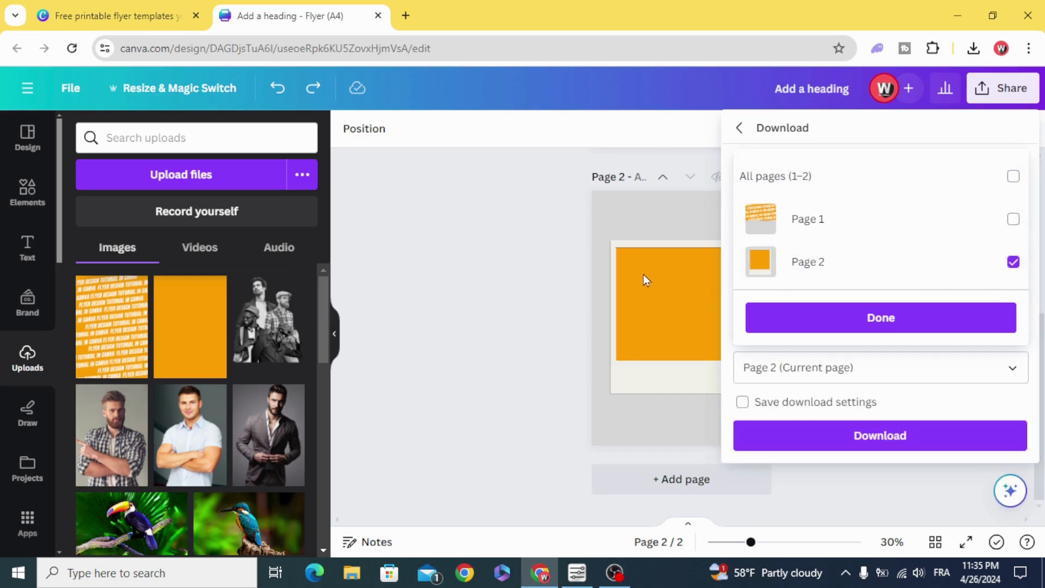
{"action": "left_click", "coordinate": [929, 327]}
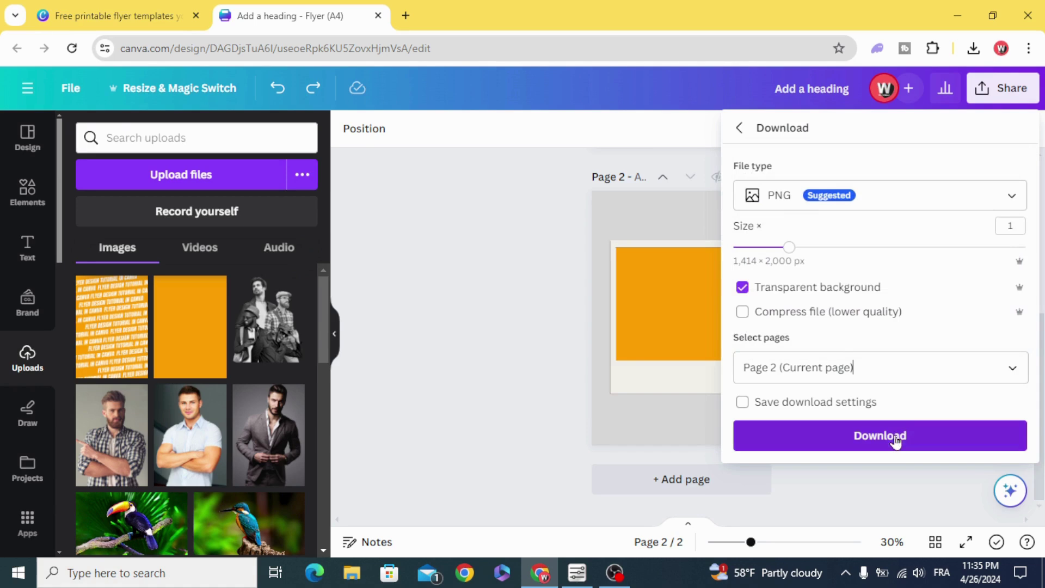
{"action": "left_click", "coordinate": [895, 443]}
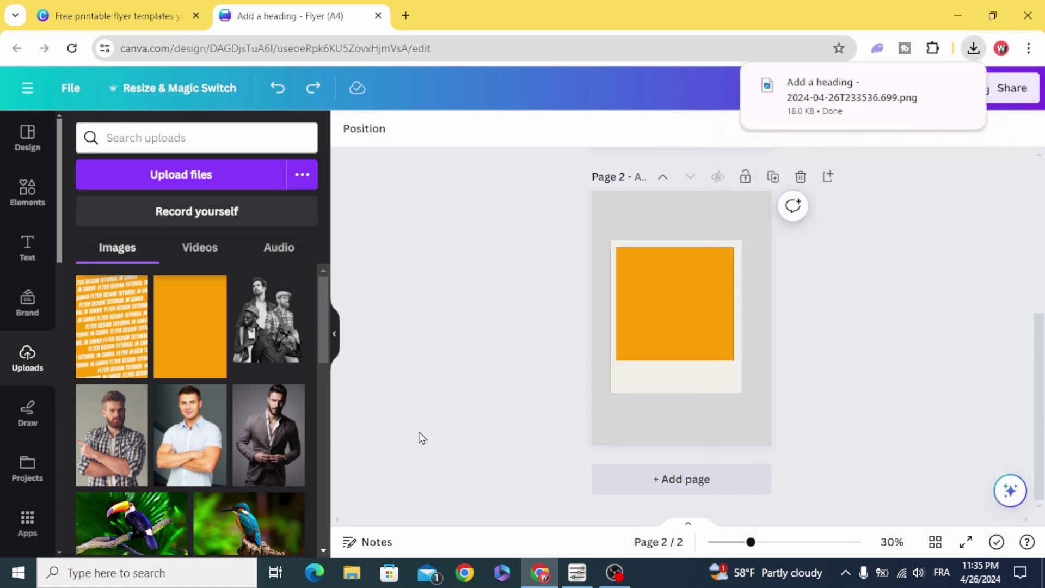
Drag the downloaded polaroid PNG from Chrome's downloads into Canva's Uploads.
{"action": "scroll", "coordinate": [473, 414], "scroll_direction": "up", "scroll_amount": 5}
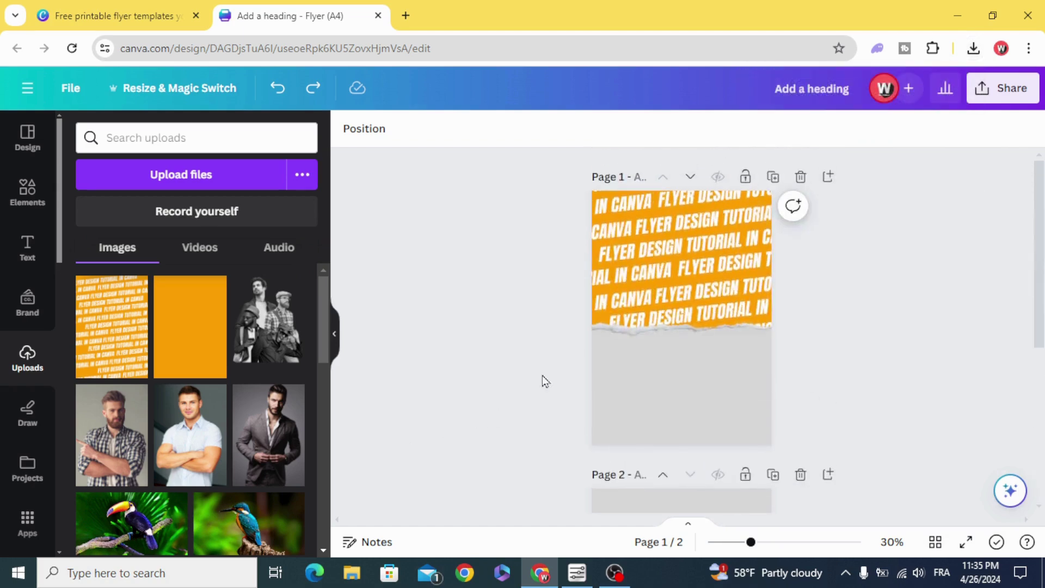
{"action": "left_click", "coordinate": [973, 48]}
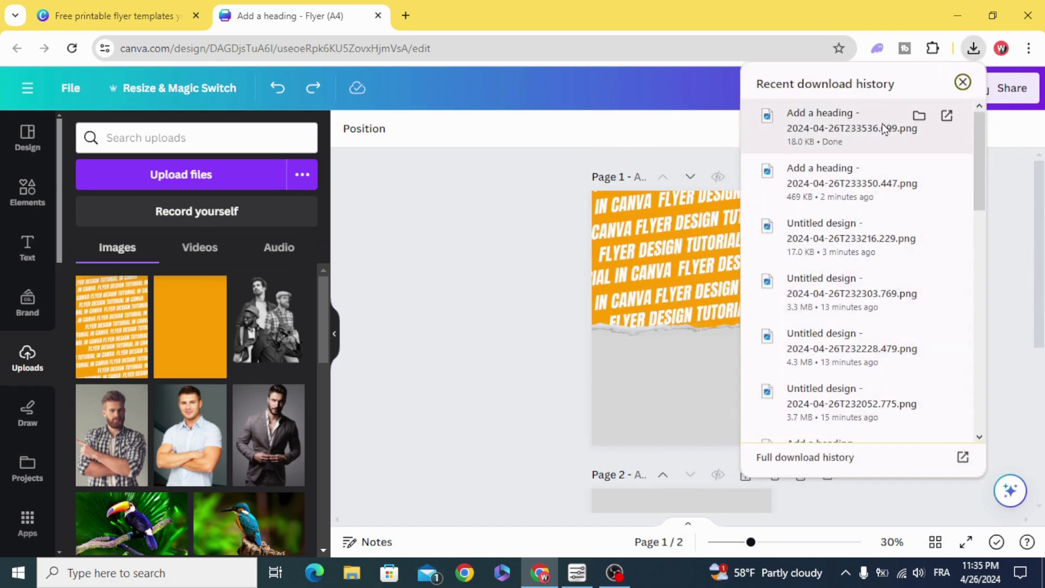
{"action": "left_click_drag", "start_coordinate": [881, 129], "coordinate": [214, 350]}
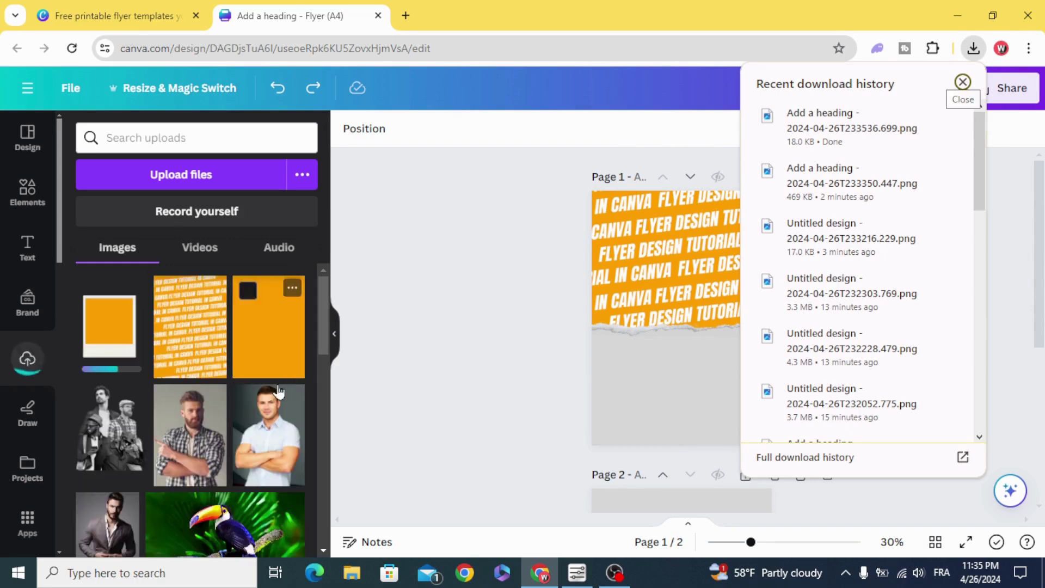
{"action": "left_click", "coordinate": [412, 324]}
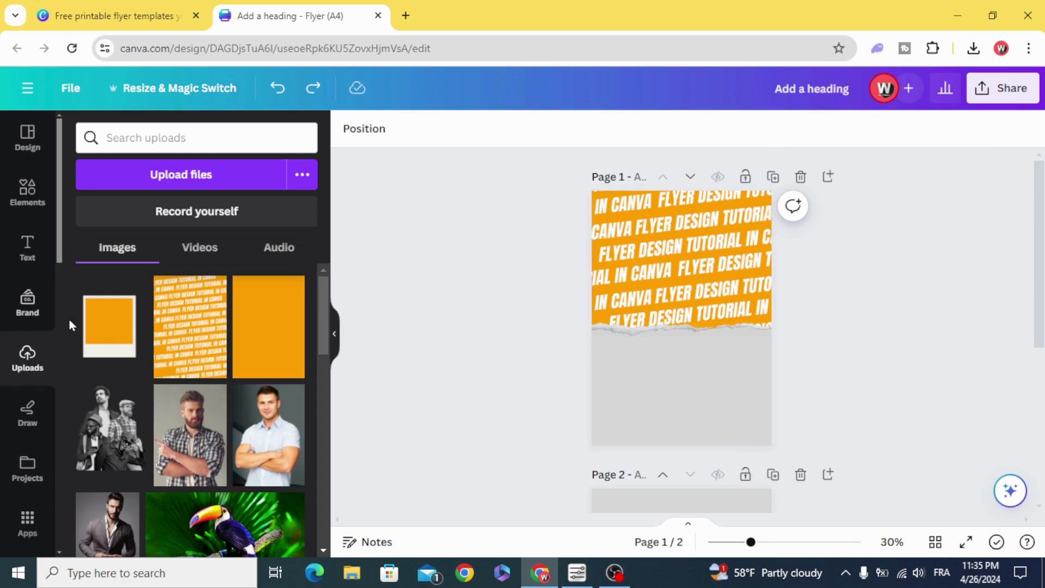
Place the polaroid PNG on page 1, enlarged and overlapping the torn edge.
{"action": "left_click_drag", "start_coordinate": [107, 321], "coordinate": [654, 364]}
{"action": "left_click_drag", "start_coordinate": [632, 312], "coordinate": [585, 242]}
{"action": "left_click_drag", "start_coordinate": [667, 383], "coordinate": [677, 353]}
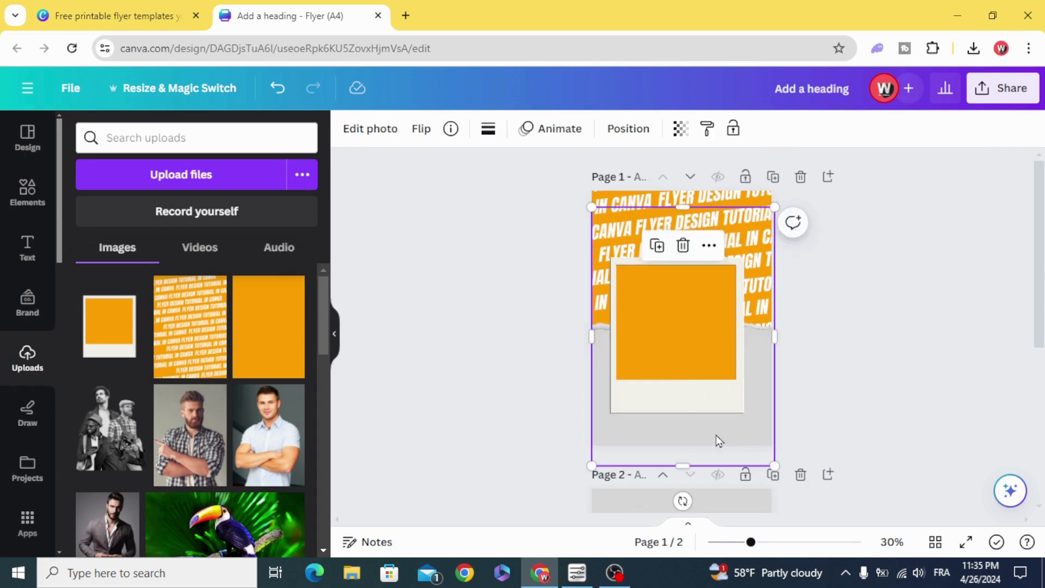
{"action": "scroll", "coordinate": [693, 468], "scroll_direction": "down", "scroll_amount": 2}
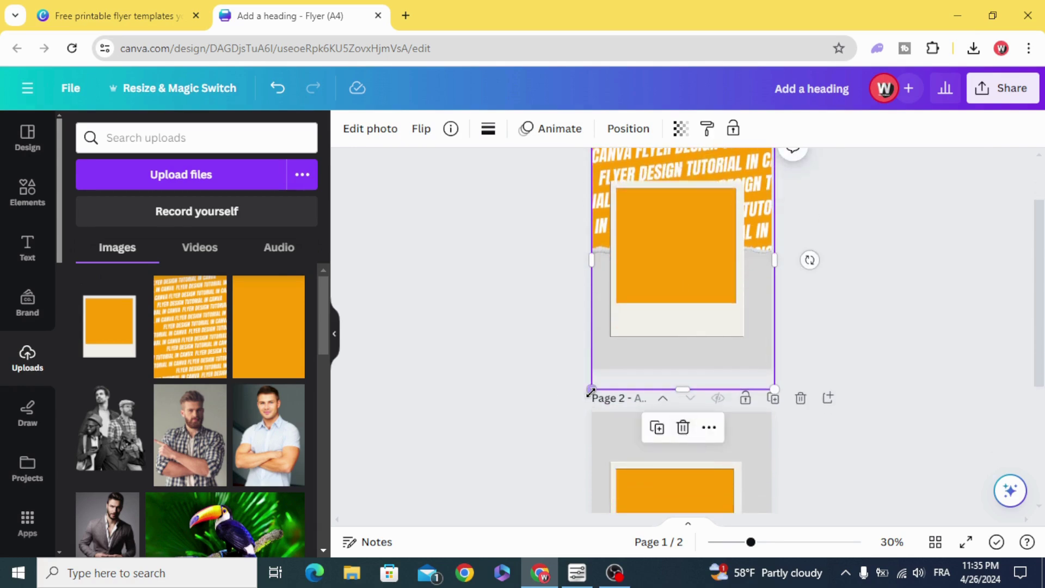
{"action": "left_click_drag", "start_coordinate": [591, 389], "coordinate": [646, 331]}
Give the polaroid on page 1 a Drop shadow.
{"action": "left_click", "coordinate": [353, 131]}
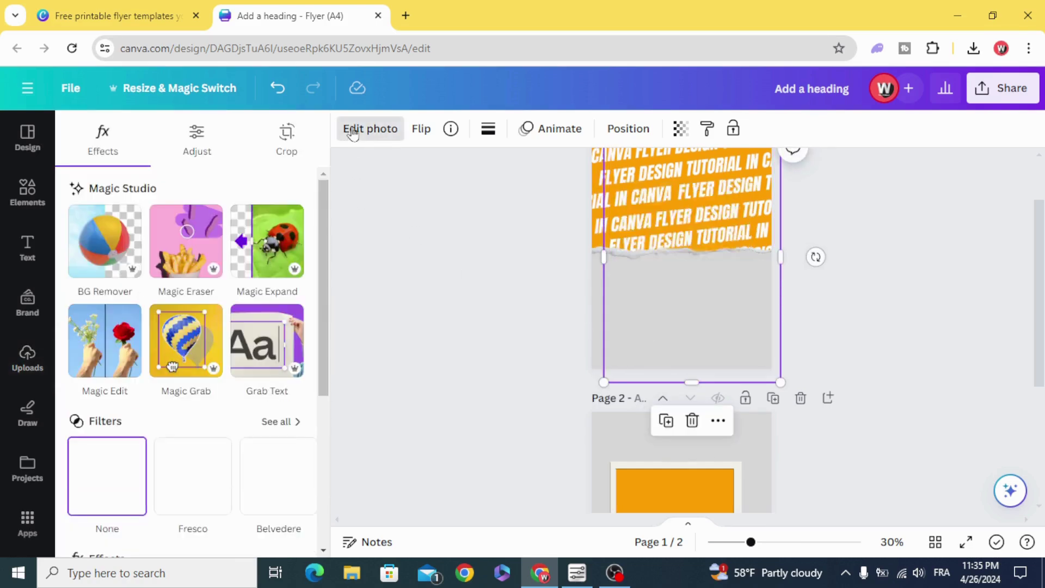
{"action": "scroll", "coordinate": [156, 340], "scroll_direction": "down", "scroll_amount": 4}
{"action": "left_click", "coordinate": [109, 388]}
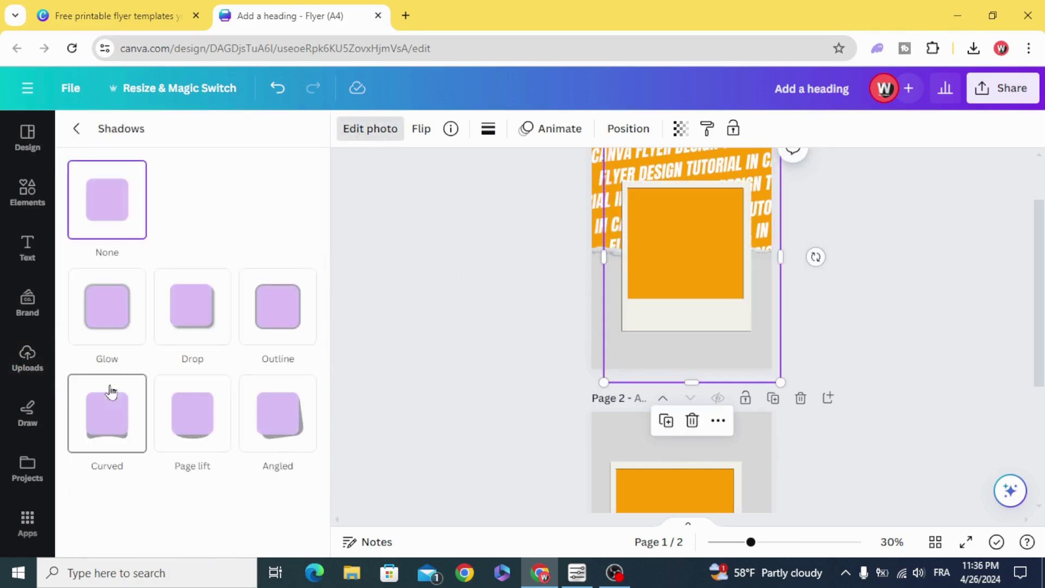
{"action": "left_click", "coordinate": [223, 300]}
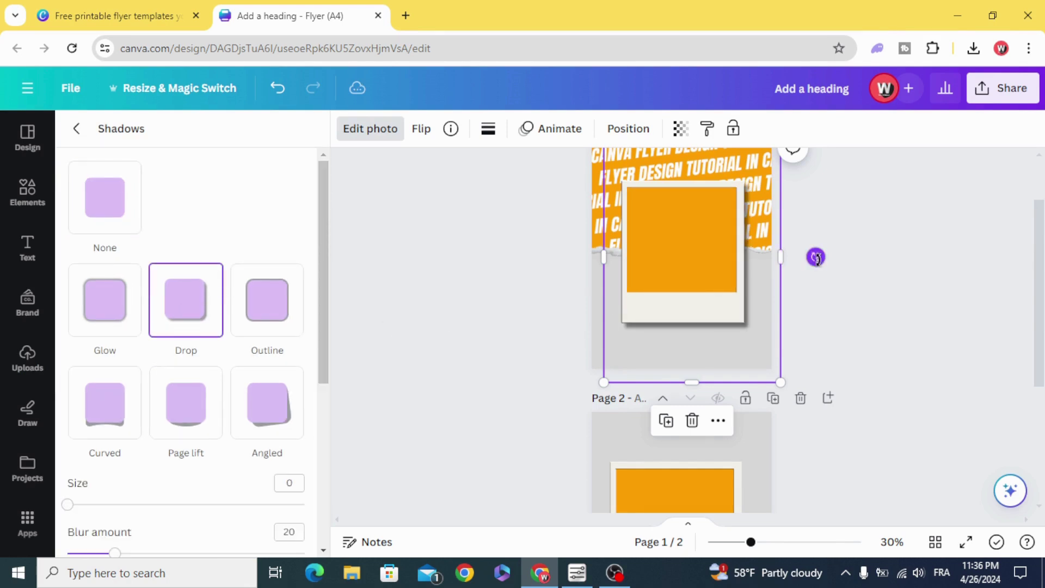
Tilt the polaroid and stack upright duplicates over it, centred on the page.
{"action": "left_click_drag", "start_coordinate": [815, 257], "coordinate": [840, 240]}
{"action": "left_click", "coordinate": [667, 427]}
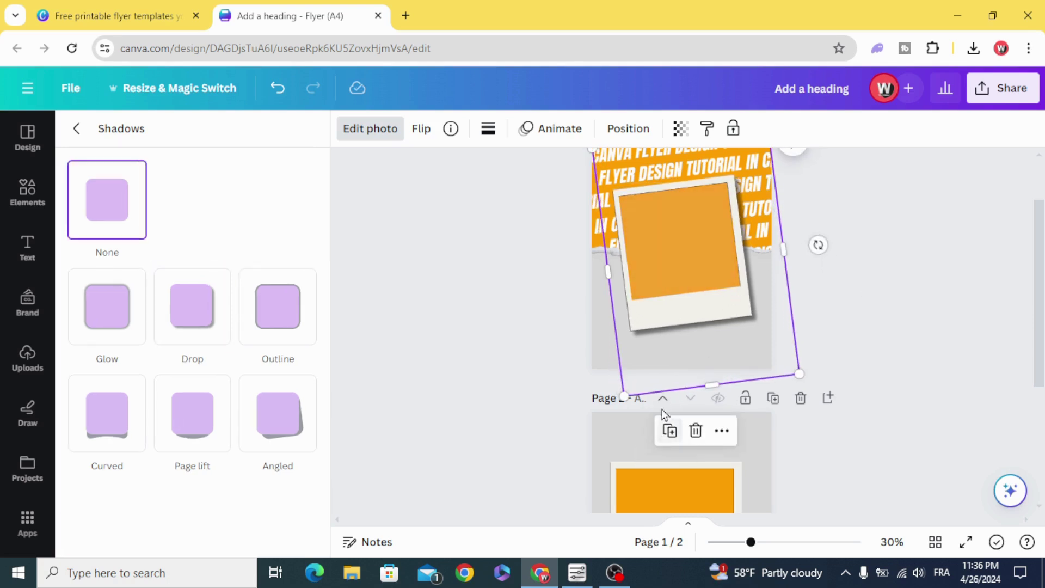
{"action": "left_click_drag", "start_coordinate": [816, 245], "coordinate": [818, 259]}
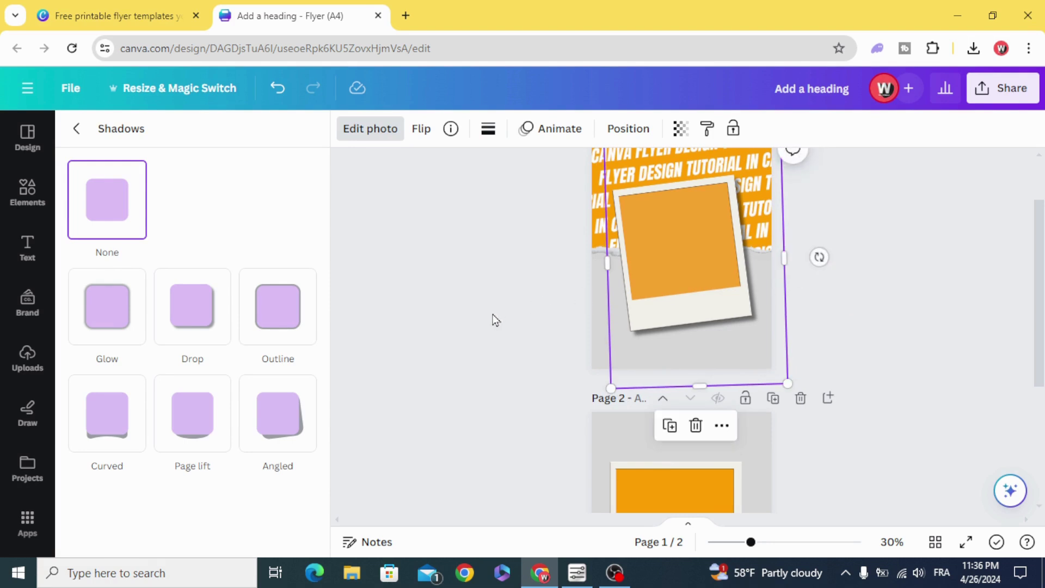
{"action": "left_click_drag", "start_coordinate": [626, 321], "coordinate": [651, 317]}
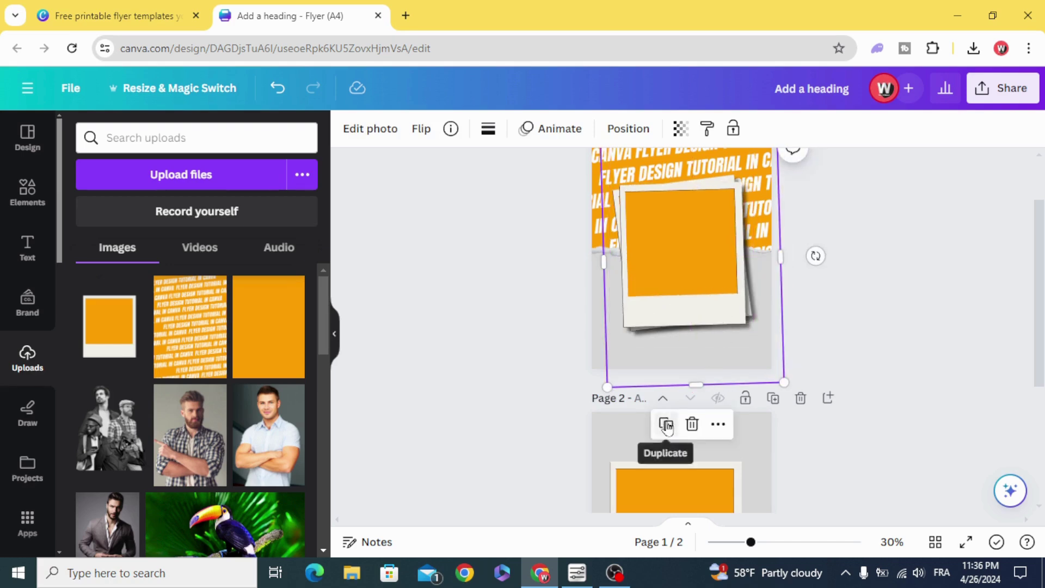
{"action": "left_click", "coordinate": [665, 424]}
{"action": "left_click_drag", "start_coordinate": [668, 319], "coordinate": [664, 309]}
Add page 3 with the grayscale group photo at its top-left, then a blank page 4.
{"action": "left_click", "coordinate": [462, 347]}
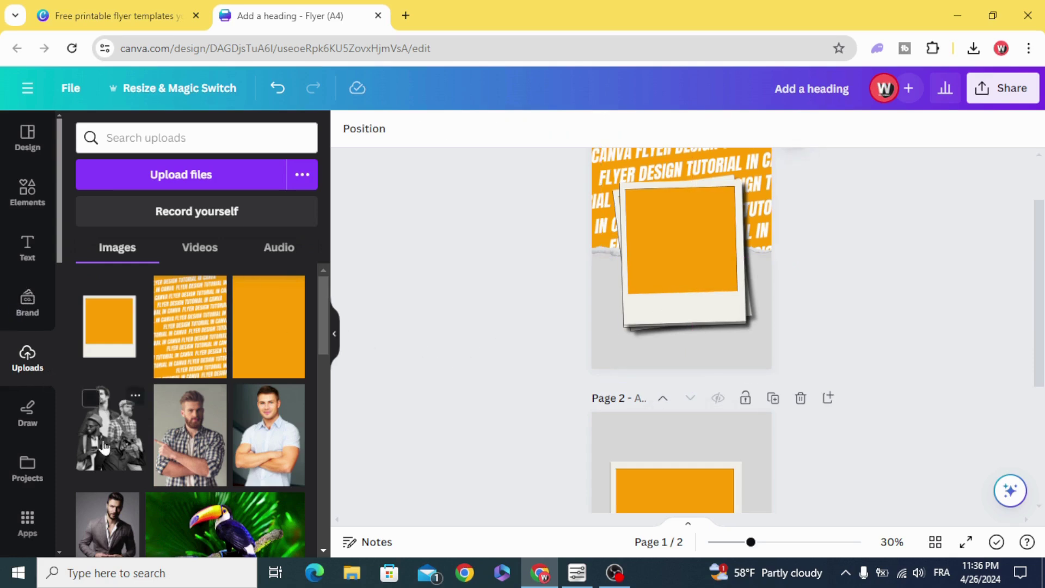
{"action": "scroll", "coordinate": [163, 392], "scroll_direction": "down", "scroll_amount": 2}
{"action": "scroll", "coordinate": [683, 350], "scroll_direction": "down", "scroll_amount": 4}
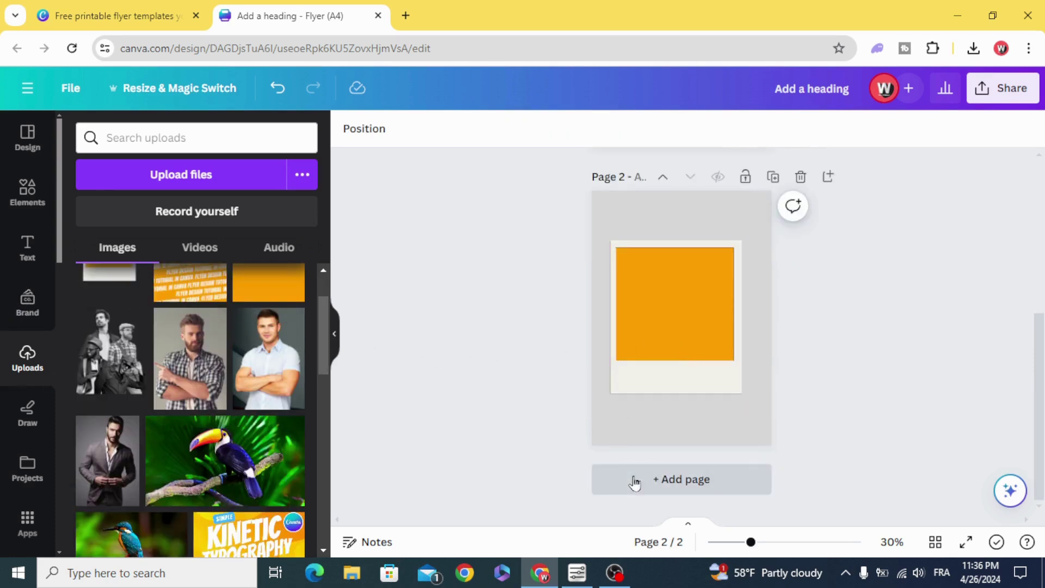
{"action": "scroll", "coordinate": [609, 452], "scroll_direction": "up", "scroll_amount": 1}
{"action": "scroll", "coordinate": [611, 453], "scroll_direction": "down", "scroll_amount": 1}
{"action": "left_click", "coordinate": [615, 473]}
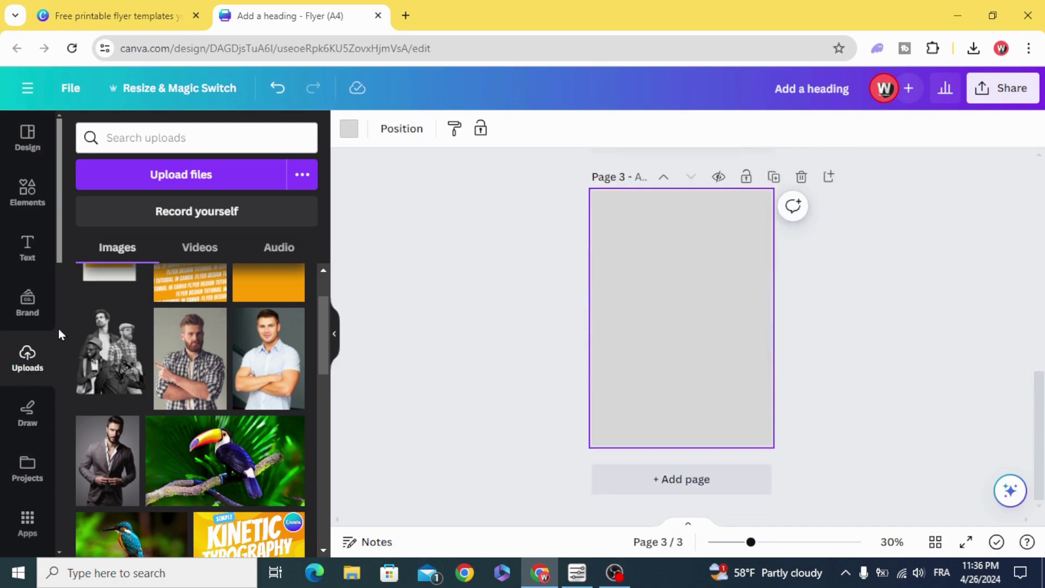
{"action": "left_click", "coordinate": [110, 351]}
{"action": "left_click", "coordinate": [531, 347]}
{"action": "left_click_drag", "start_coordinate": [670, 355], "coordinate": [647, 322]}
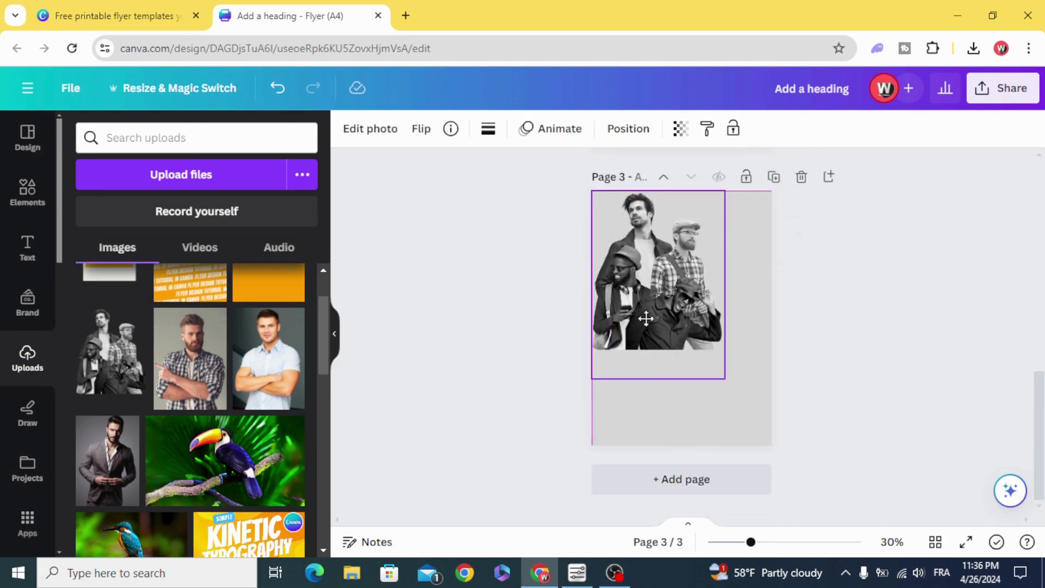
{"action": "left_click", "coordinate": [599, 474]}
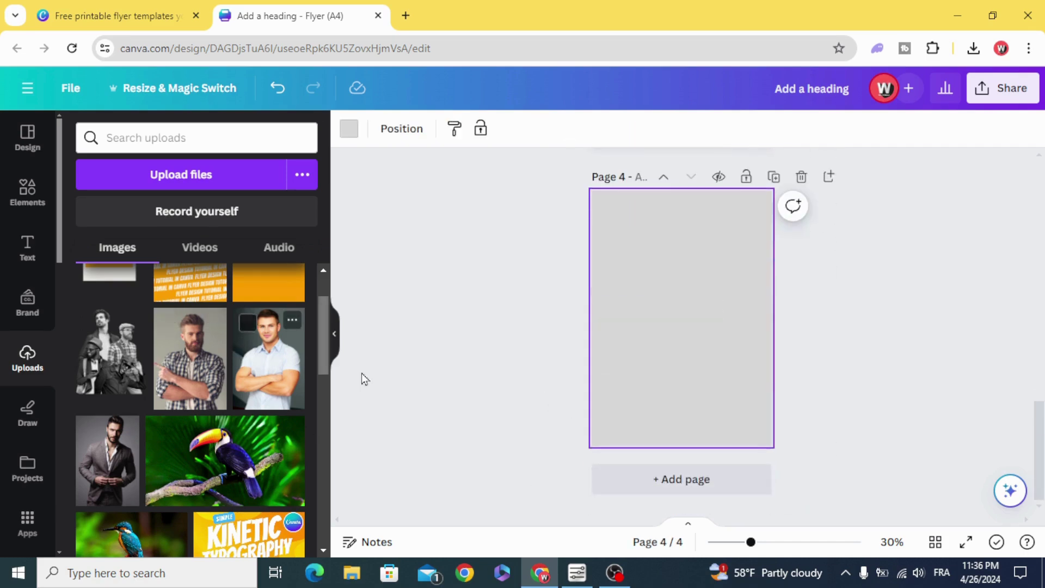
Place the blue-shirt man's photo on page 4, remove its background and shrink it.
{"action": "left_click_drag", "start_coordinate": [256, 362], "coordinate": [656, 282]}
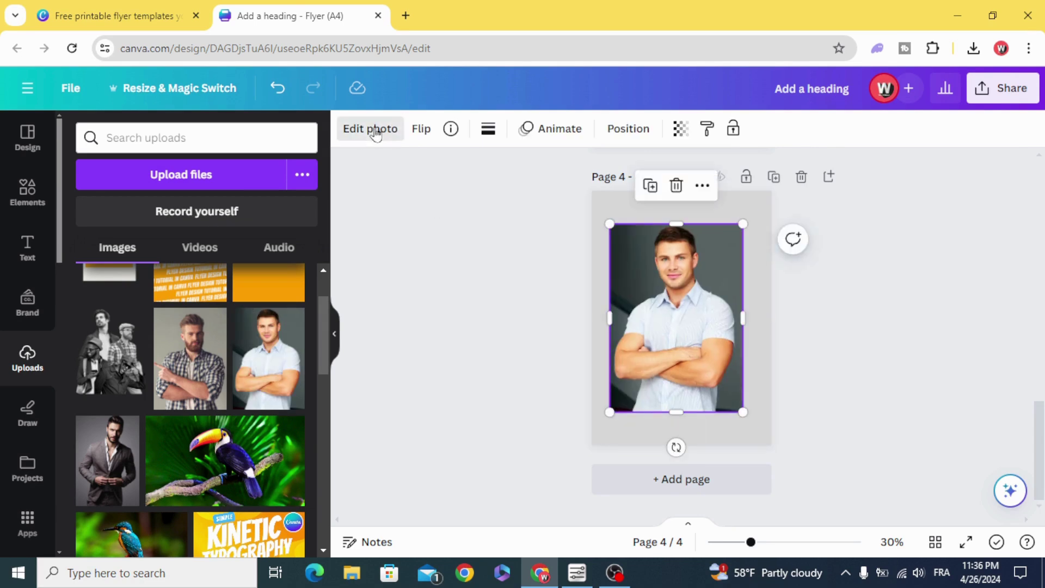
{"action": "left_click", "coordinate": [375, 131]}
{"action": "left_click", "coordinate": [104, 256]}
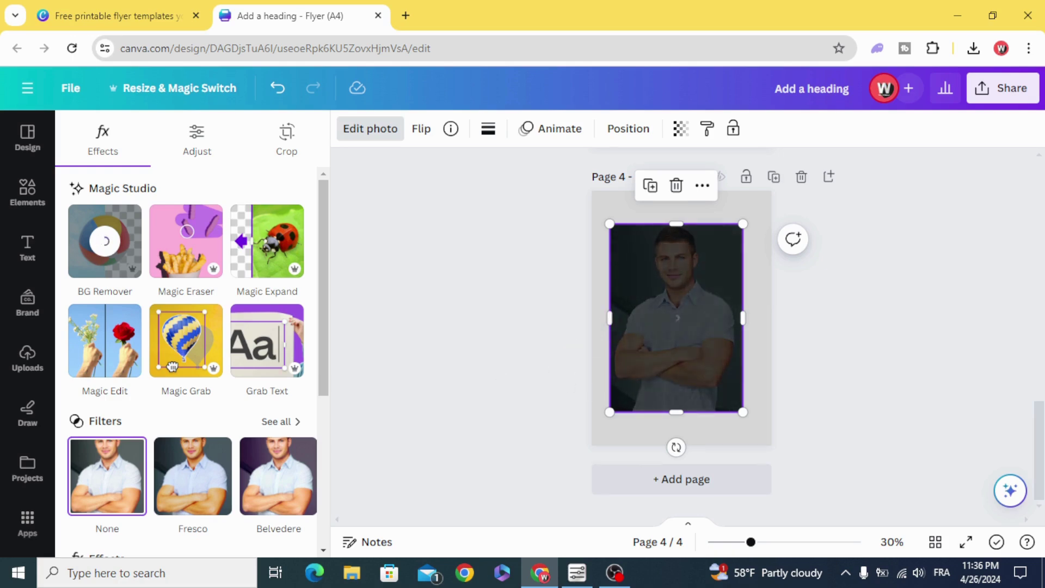
{"action": "left_click", "coordinate": [77, 128]}
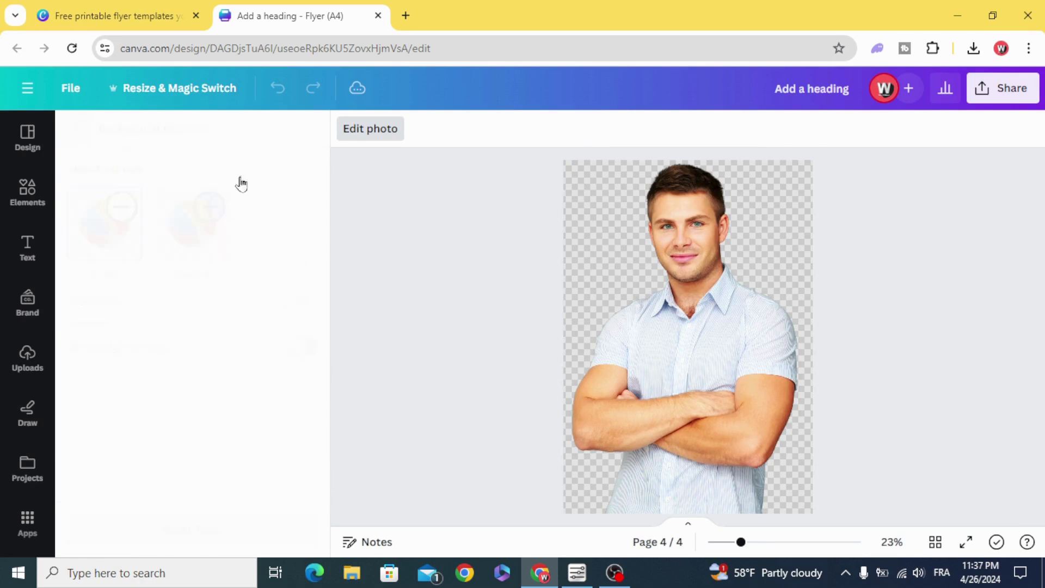
{"action": "left_click", "coordinate": [679, 346]}
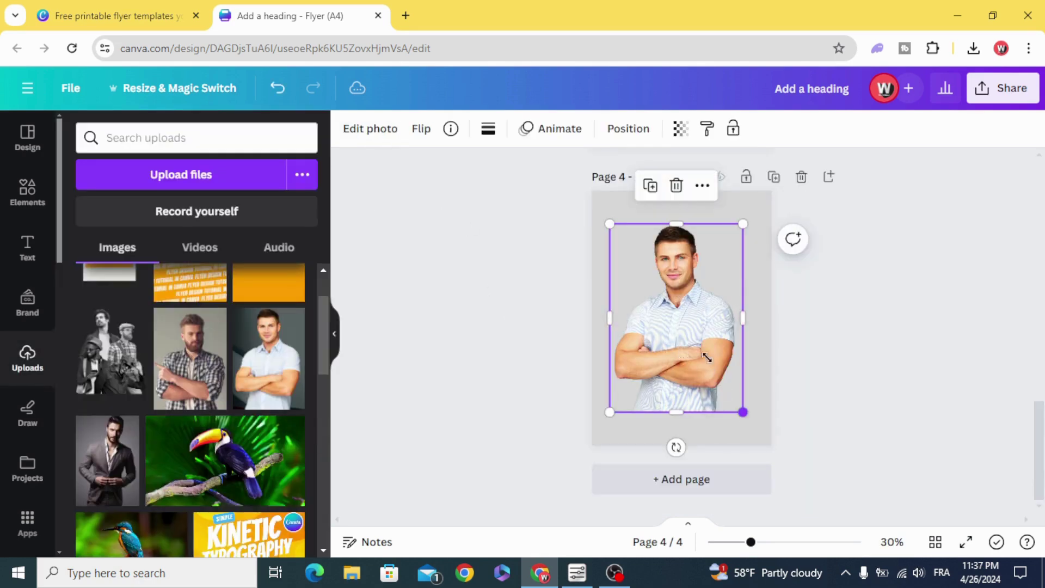
{"action": "left_click_drag", "start_coordinate": [704, 352], "coordinate": [694, 345]}
Add the suit man's photo with background removed and arrange the three cutouts together.
{"action": "left_click", "coordinate": [96, 472]}
{"action": "left_click", "coordinate": [374, 130]}
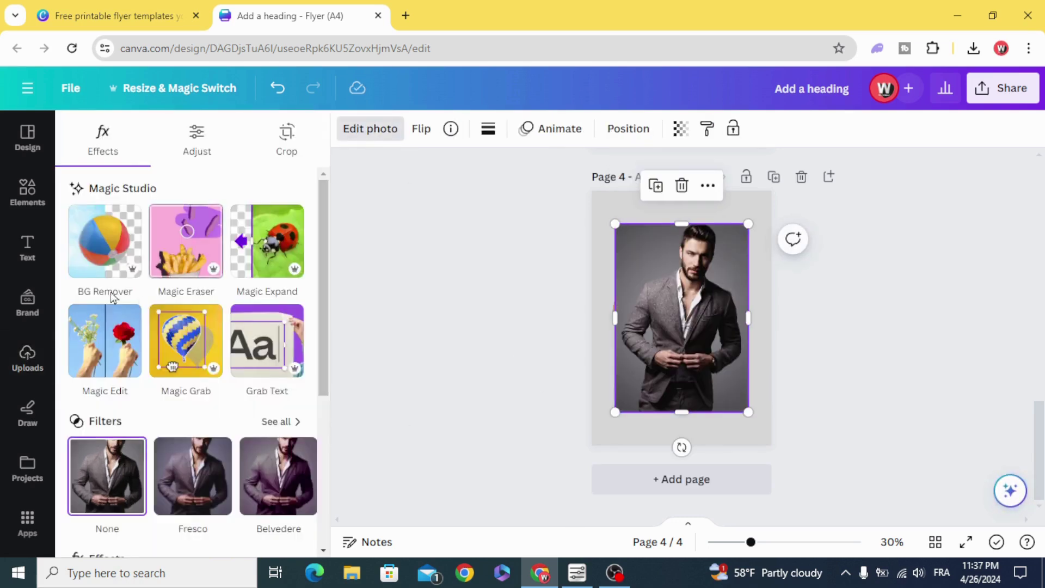
{"action": "left_click", "coordinate": [104, 261]}
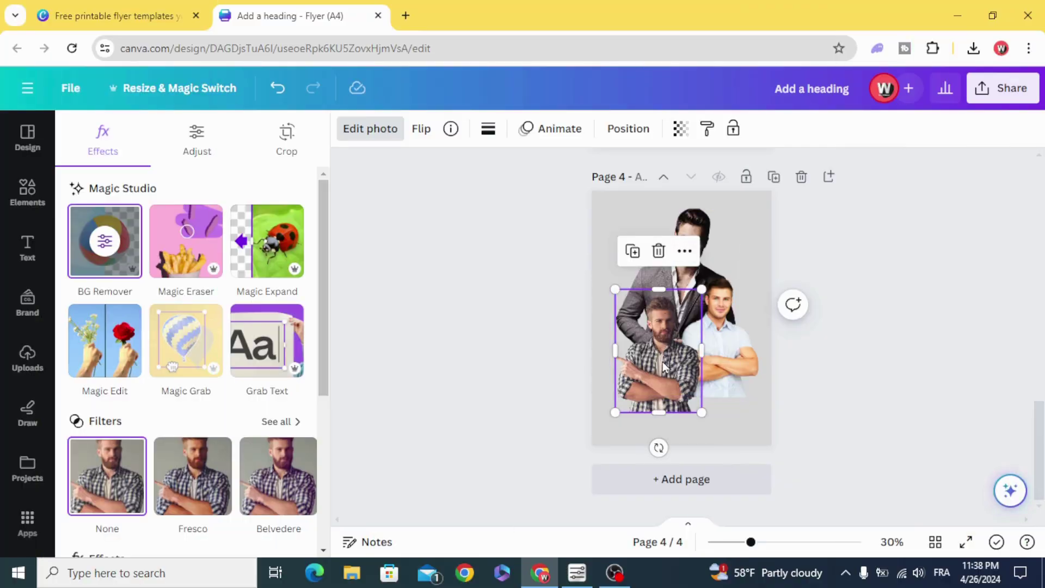
{"action": "left_click_drag", "start_coordinate": [660, 362], "coordinate": [646, 349]}
{"action": "left_click", "coordinate": [506, 331]}
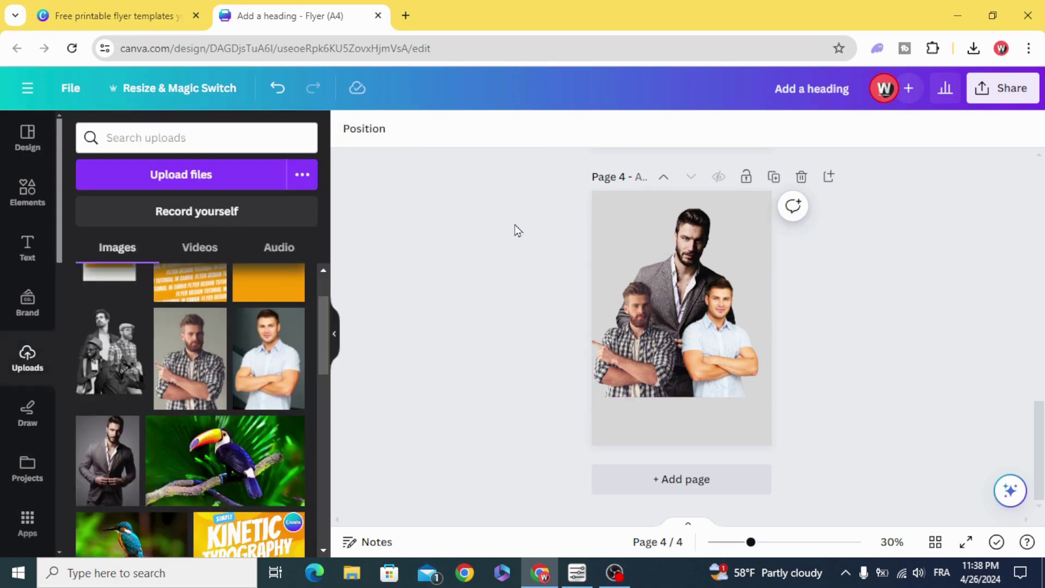
{"action": "left_click_drag", "start_coordinate": [514, 223], "coordinate": [760, 397]}
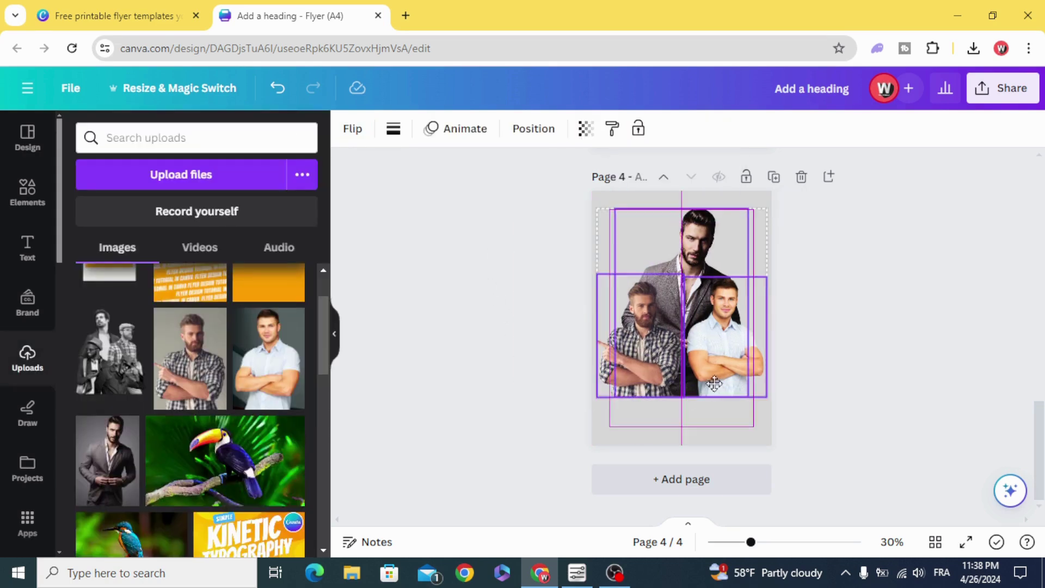
Open the Download settings and check the PNG file type.
{"action": "left_click", "coordinate": [1012, 100]}
{"action": "scroll", "coordinate": [854, 348], "scroll_direction": "down", "scroll_amount": 2}
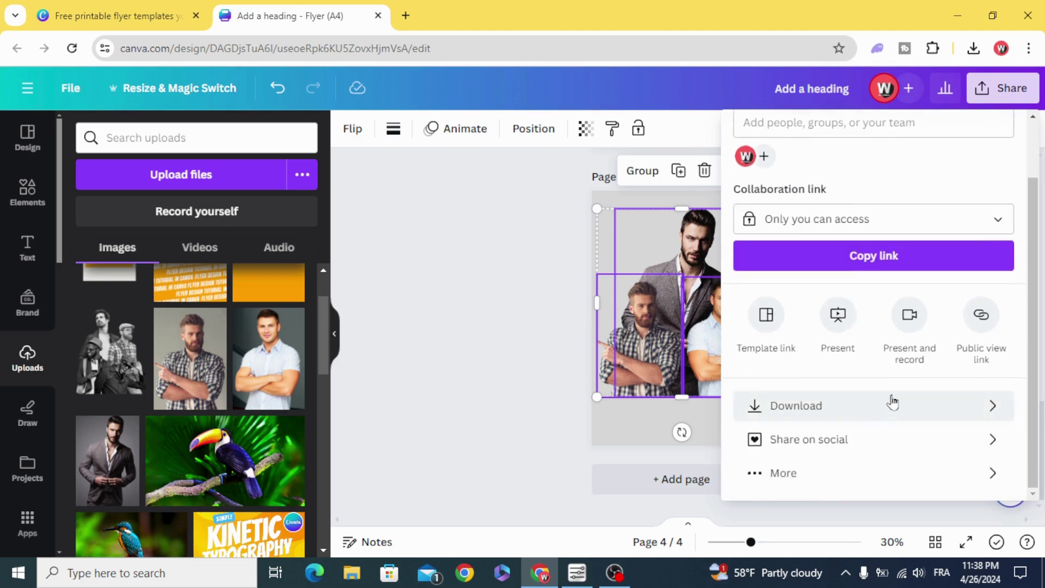
{"action": "left_click", "coordinate": [891, 403]}
{"action": "left_click", "coordinate": [898, 206]}
{"action": "left_click", "coordinate": [901, 206]}
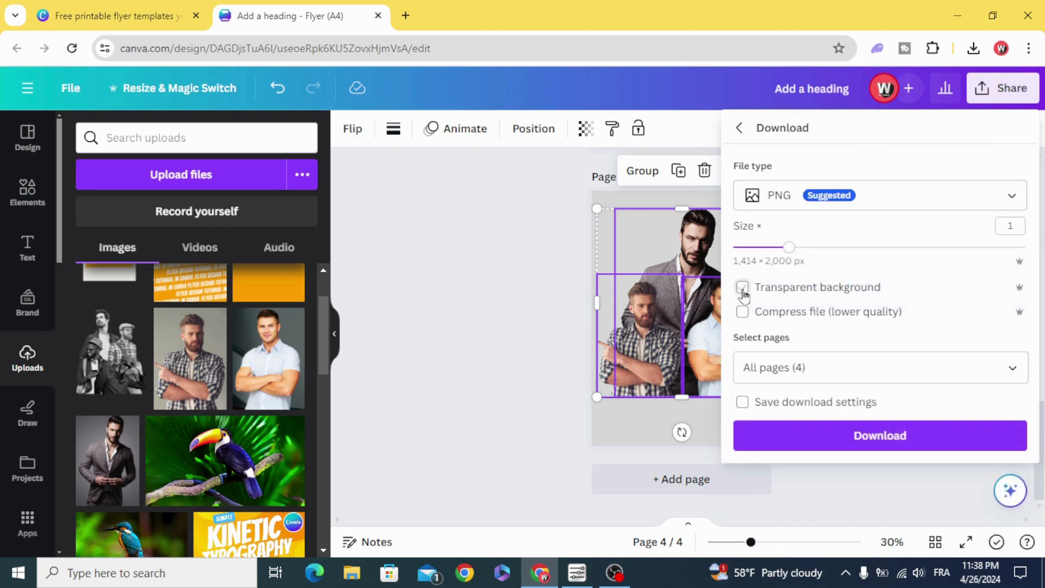
Select only page 4 in the page list and download it as a PNG.
{"action": "left_click", "coordinate": [952, 368]}
{"action": "scroll", "coordinate": [858, 219], "scroll_direction": "down", "scroll_amount": 2}
{"action": "left_click", "coordinate": [1001, 262]}
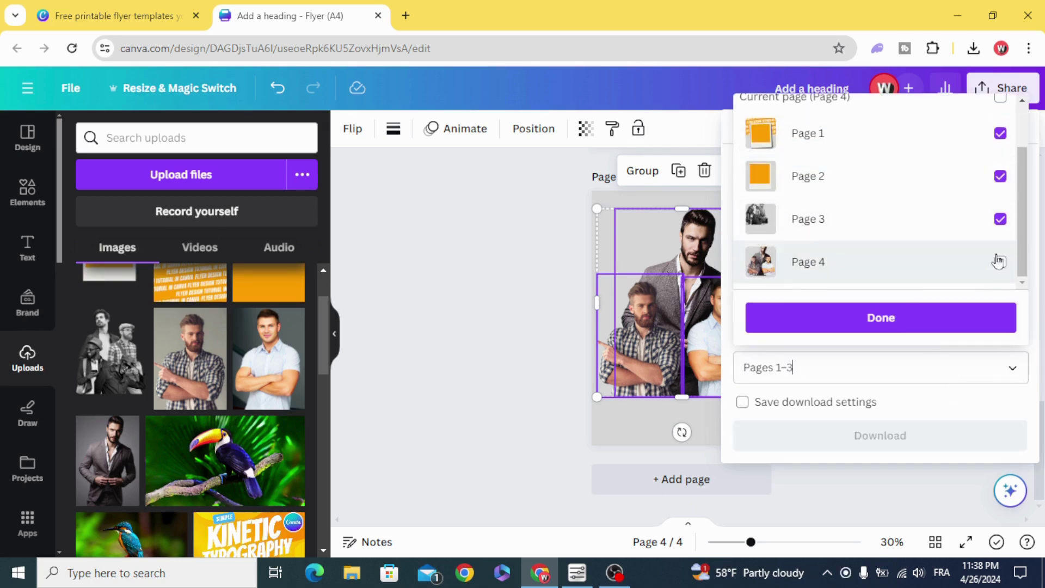
{"action": "left_click", "coordinate": [1000, 134]}
{"action": "left_click", "coordinate": [1000, 176]}
{"action": "left_click", "coordinate": [999, 218]}
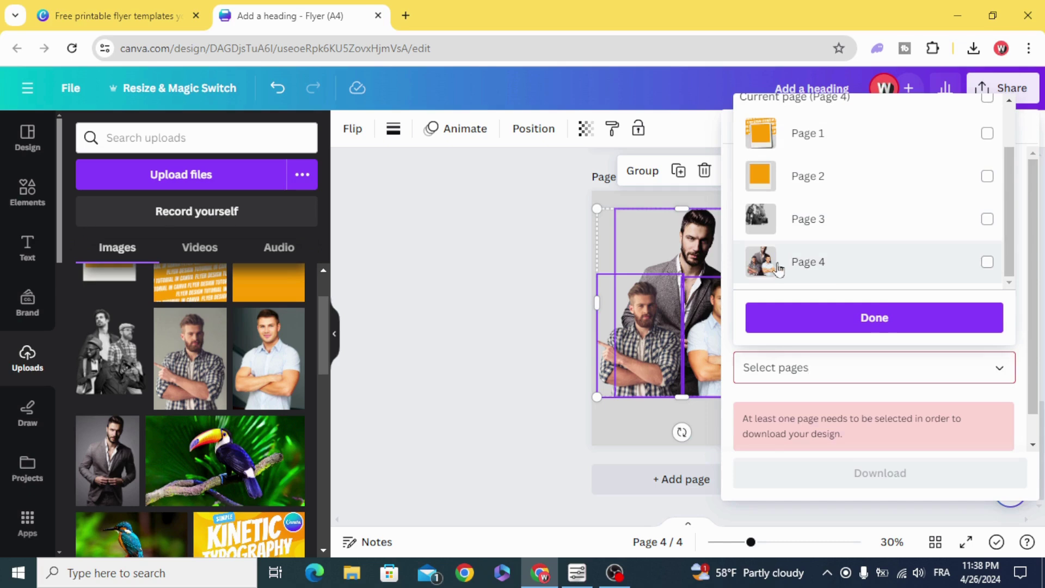
{"action": "left_click", "coordinate": [986, 263]}
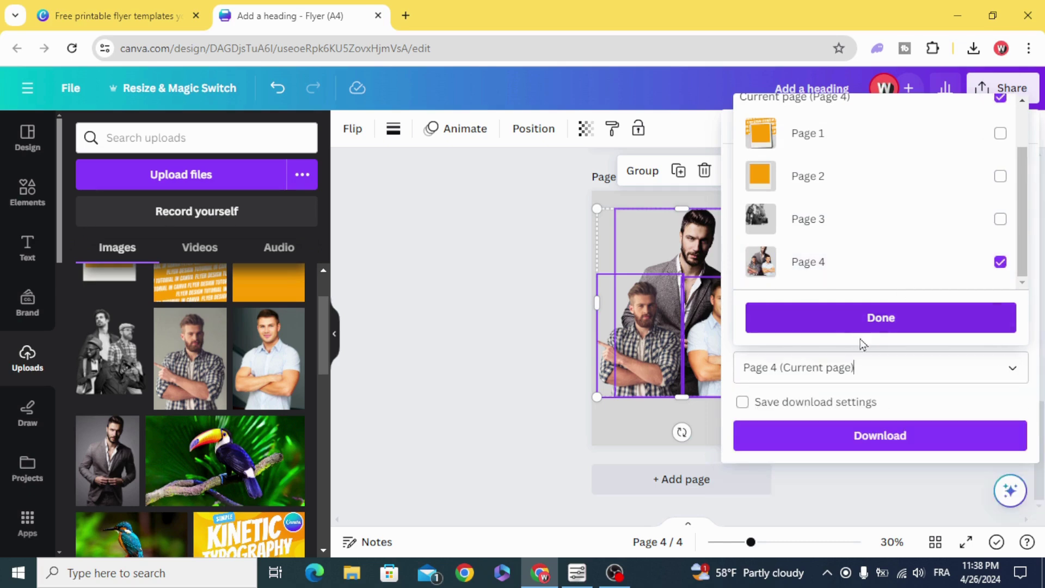
{"action": "left_click", "coordinate": [845, 318]}
{"action": "left_click", "coordinate": [854, 435]}
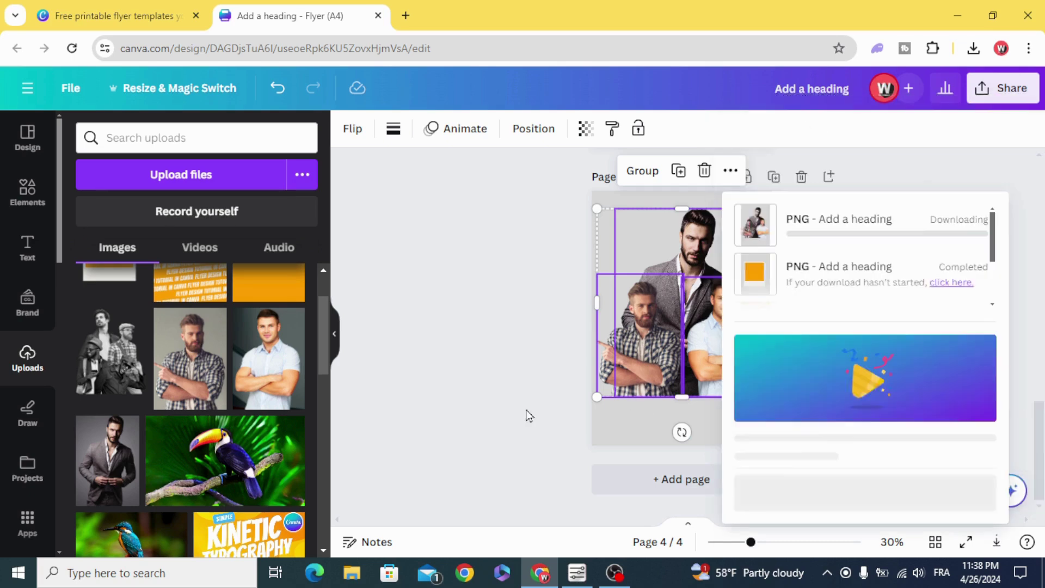
Drag the downloaded three-men PNG from Chrome's downloads into Canva's Uploads panel.
{"action": "left_click", "coordinate": [526, 359]}
{"action": "left_click", "coordinate": [978, 49]}
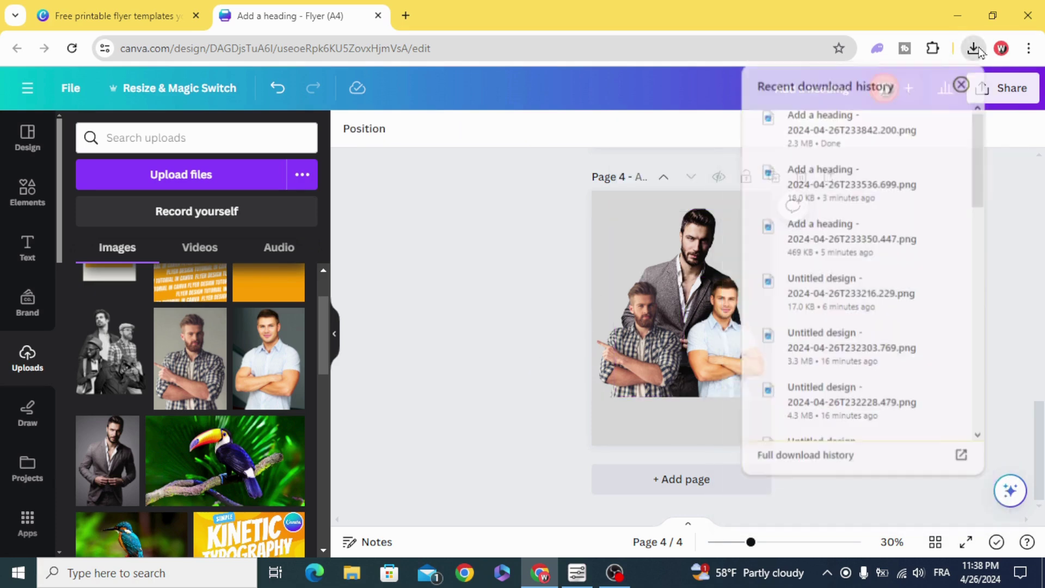
{"action": "left_click_drag", "start_coordinate": [868, 112], "coordinate": [220, 391]}
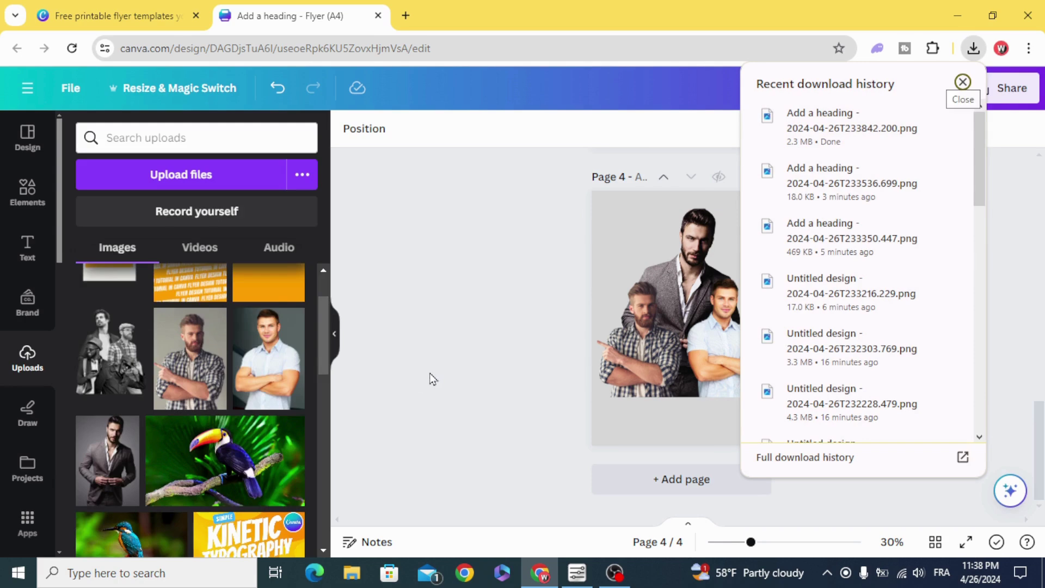
{"action": "scroll", "coordinate": [533, 362], "scroll_direction": "up", "scroll_amount": 8}
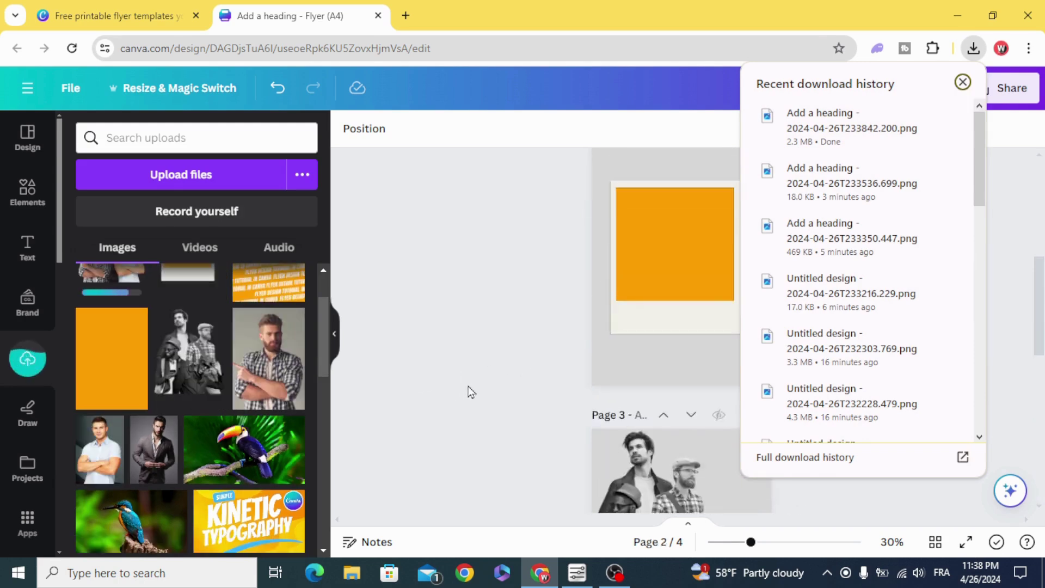
{"action": "scroll", "coordinate": [466, 390], "scroll_direction": "up", "scroll_amount": 5}
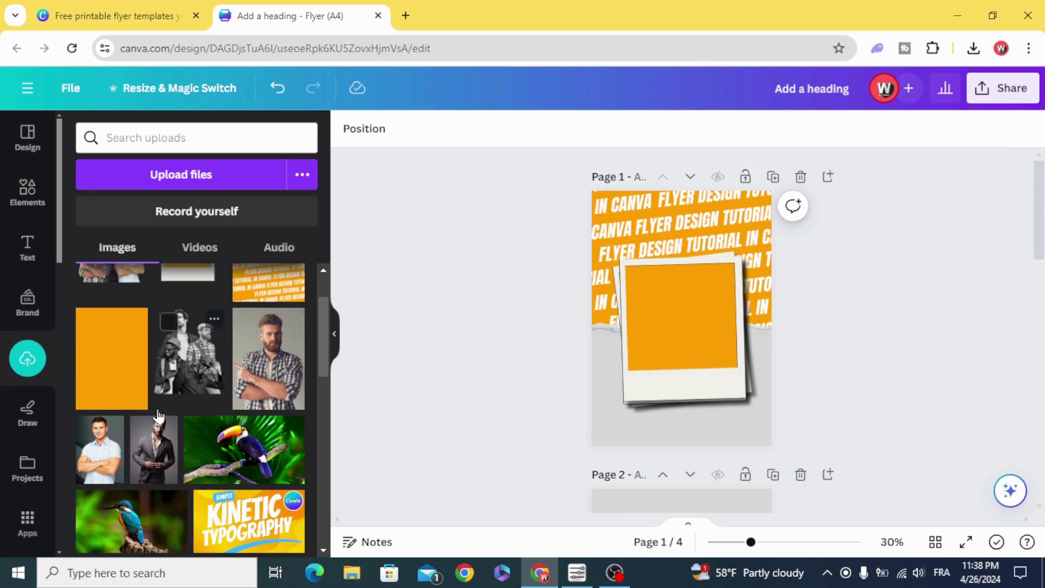
{"action": "scroll", "coordinate": [114, 432], "scroll_direction": "up", "scroll_amount": 2}
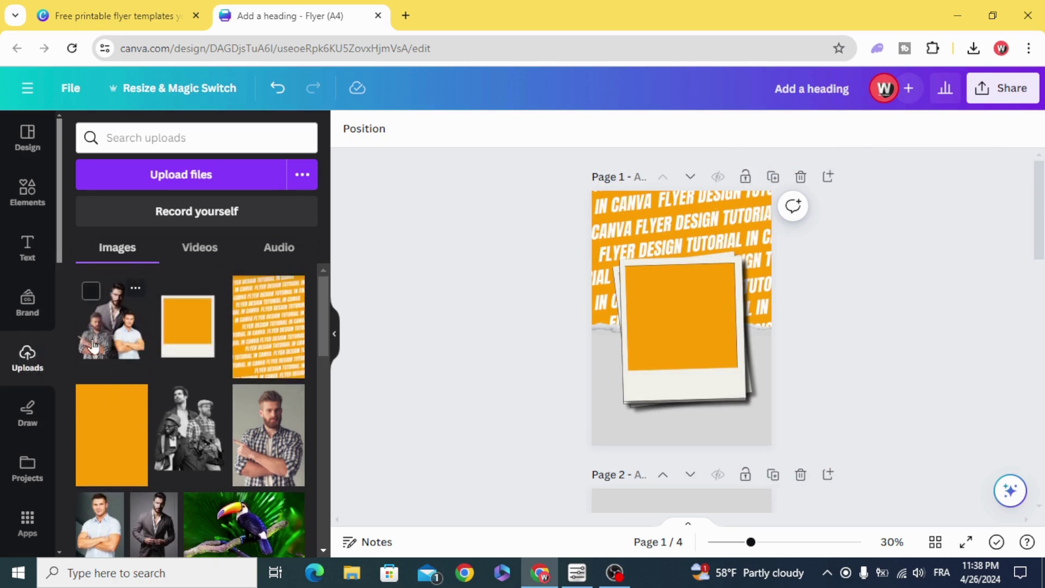
Place the three-men cutout on the polaroid frame and set Saturation to -100.
{"action": "left_click", "coordinate": [94, 342]}
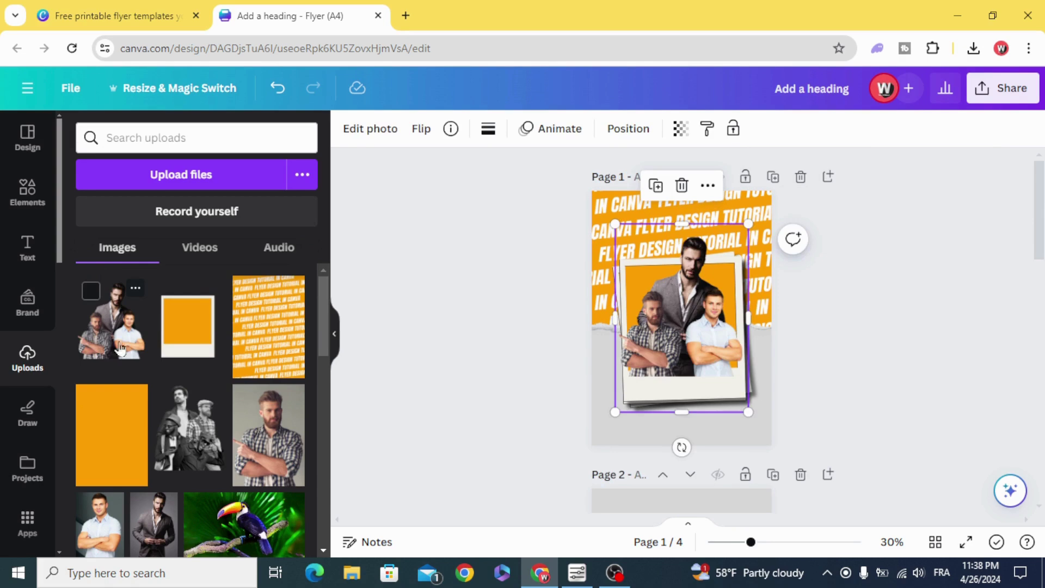
{"action": "left_click", "coordinate": [372, 130]}
{"action": "scroll", "coordinate": [169, 315], "scroll_direction": "down", "scroll_amount": 5}
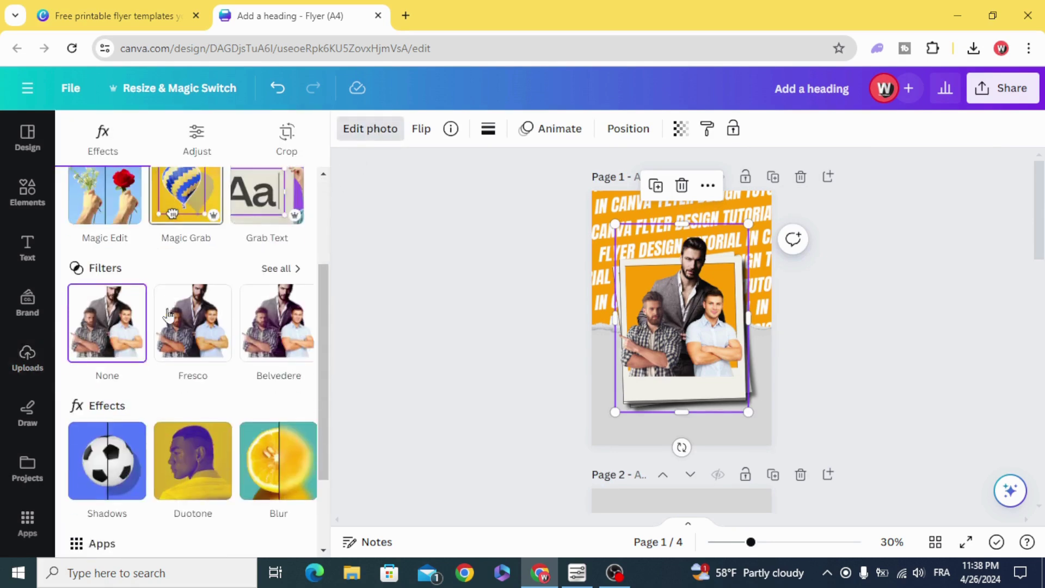
{"action": "scroll", "coordinate": [168, 313], "scroll_direction": "up", "scroll_amount": 5}
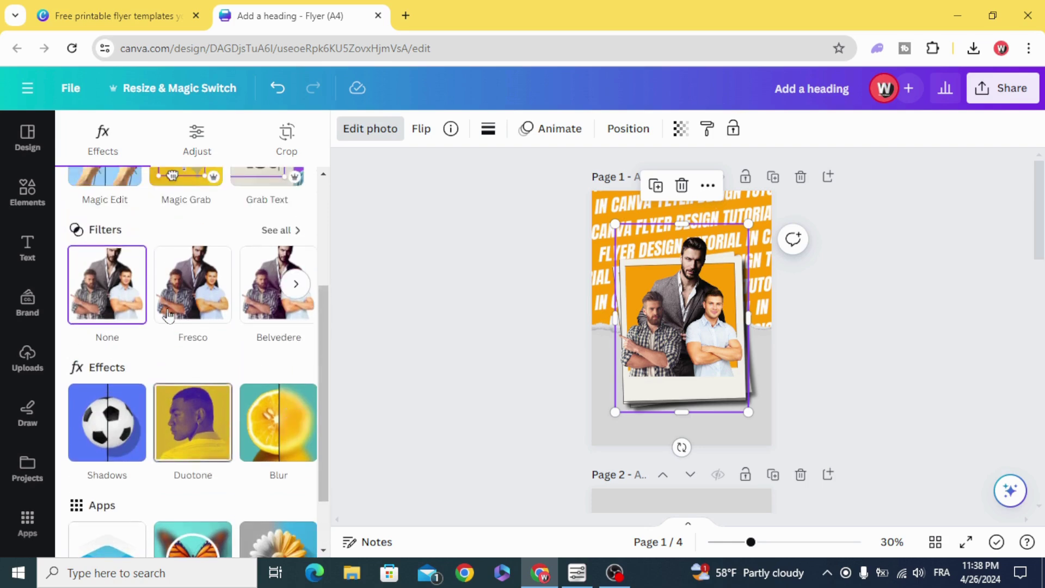
{"action": "left_click", "coordinate": [196, 137]}
{"action": "scroll", "coordinate": [205, 273], "scroll_direction": "down", "scroll_amount": 5}
{"action": "scroll", "coordinate": [204, 267], "scroll_direction": "down", "scroll_amount": 4}
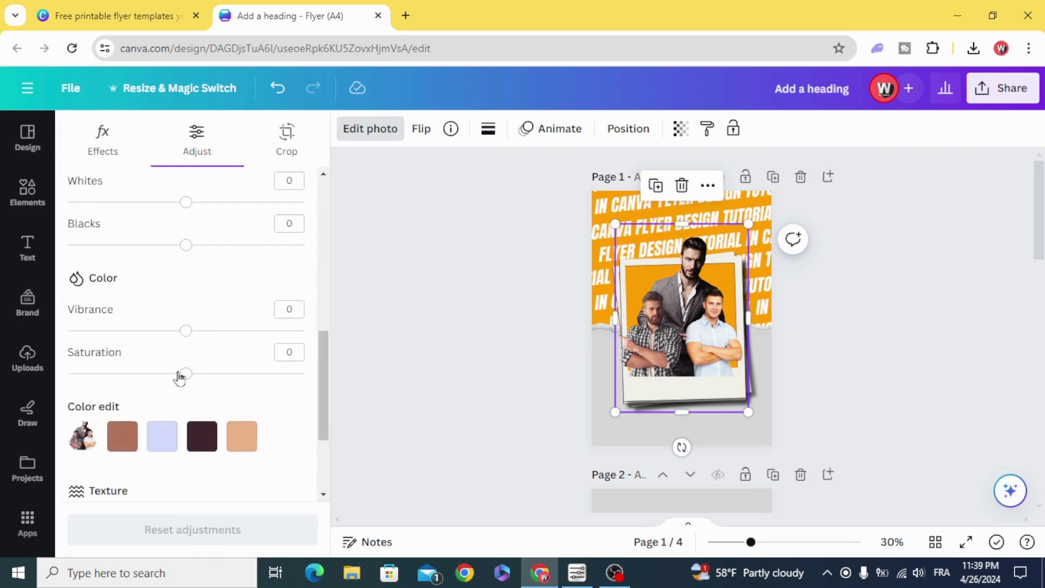
{"action": "left_click_drag", "start_coordinate": [183, 380], "coordinate": [17, 405]}
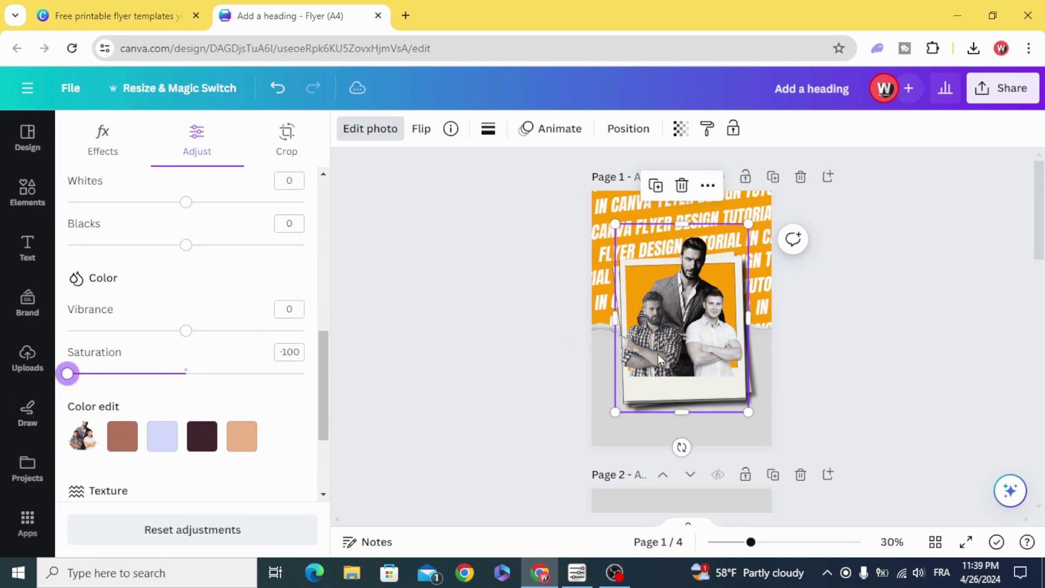
Nudge the grayscale cutout slightly up and zoom in to review it.
{"action": "left_click_drag", "start_coordinate": [677, 358], "coordinate": [671, 348]}
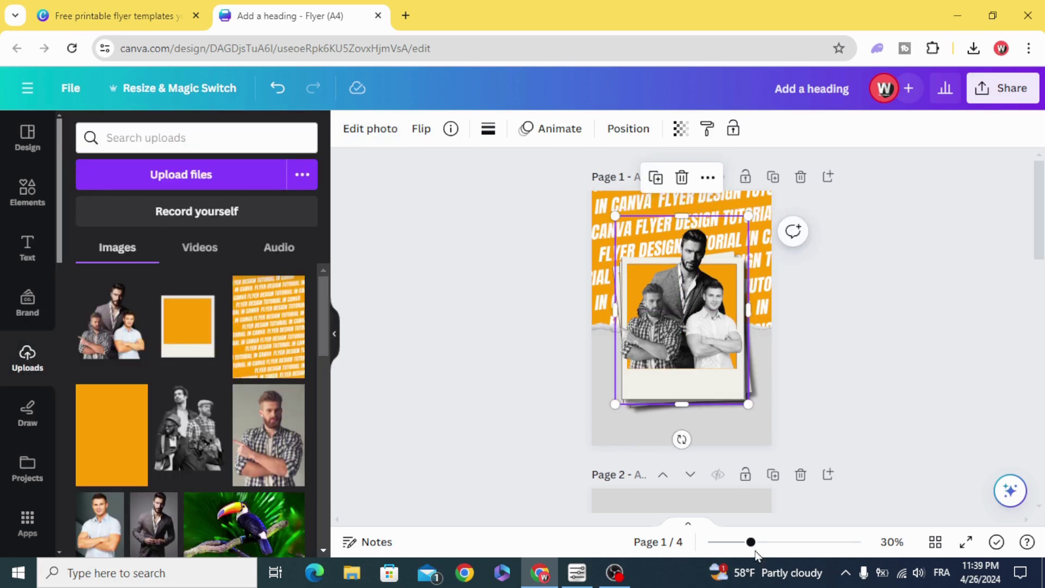
{"action": "left_click_drag", "start_coordinate": [751, 542], "coordinate": [769, 542]}
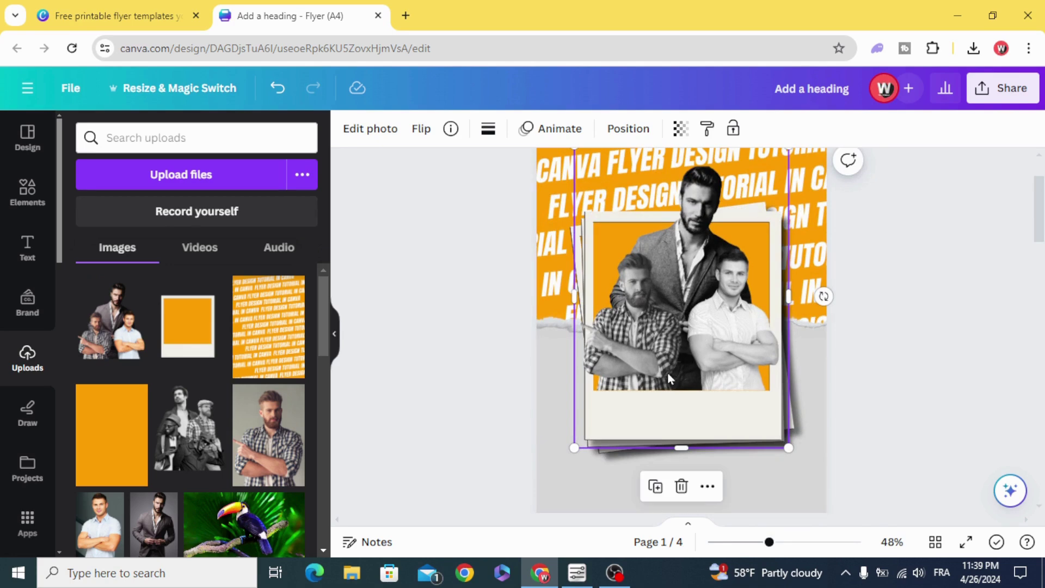
{"action": "left_click", "coordinate": [696, 358]}
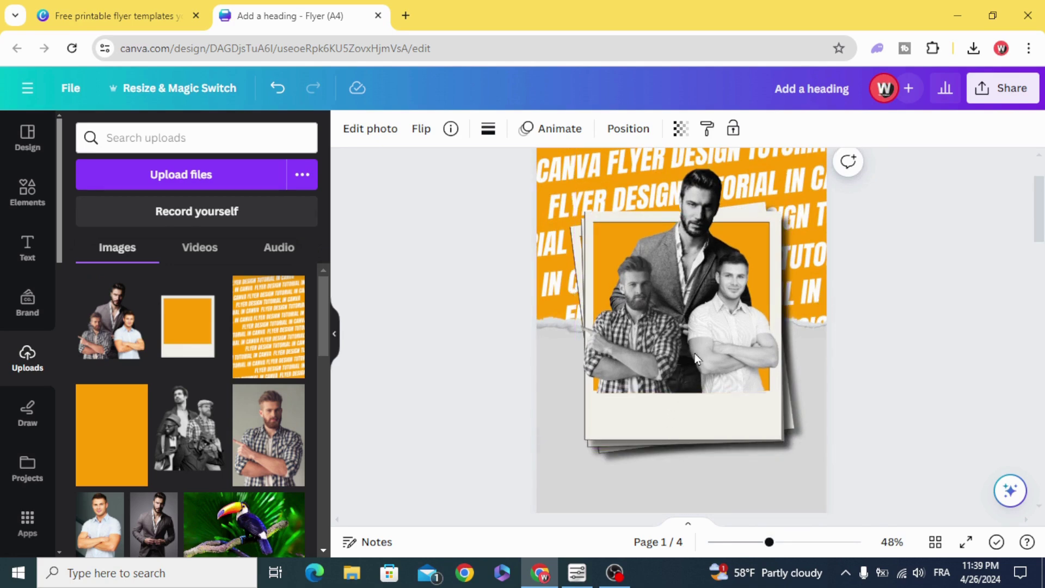
{"action": "left_click", "coordinate": [462, 364]}
{"action": "left_click_drag", "start_coordinate": [768, 542], "coordinate": [739, 542]}
Add a heading under the photo in the polaroid and set its font to Guerrilla.
{"action": "left_click", "coordinate": [28, 248]}
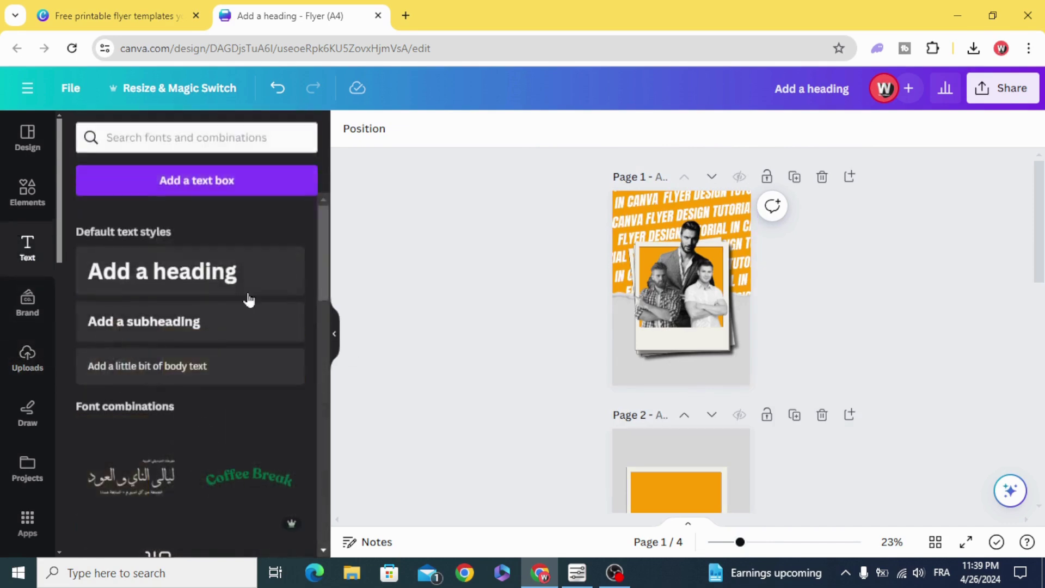
{"action": "left_click", "coordinate": [164, 271]}
{"action": "left_click_drag", "start_coordinate": [676, 275], "coordinate": [678, 347]}
{"action": "double_click", "coordinate": [678, 347]}
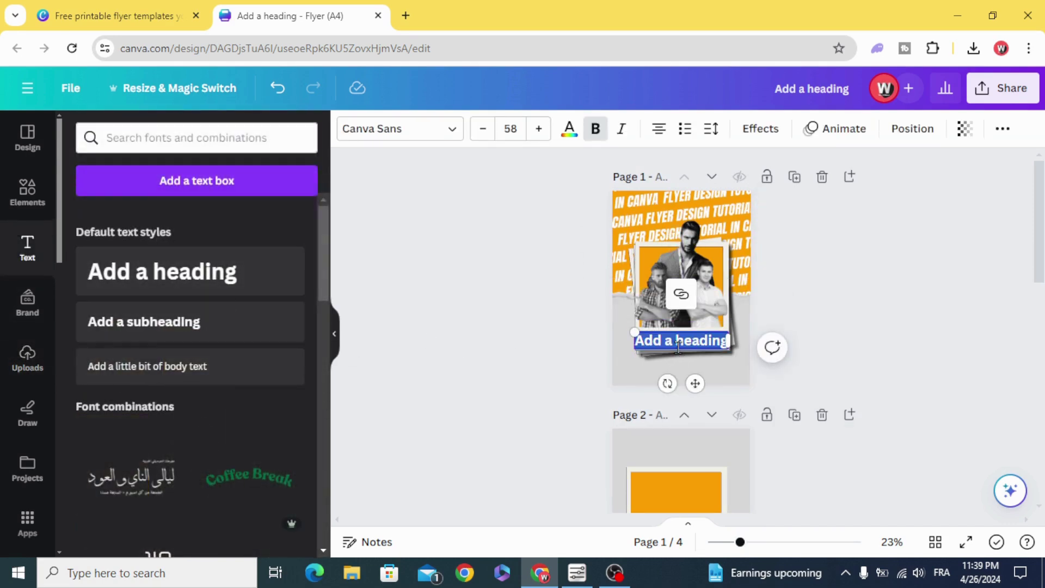
{"action": "left_click", "coordinate": [415, 134]}
{"action": "left_click", "coordinate": [240, 175]}
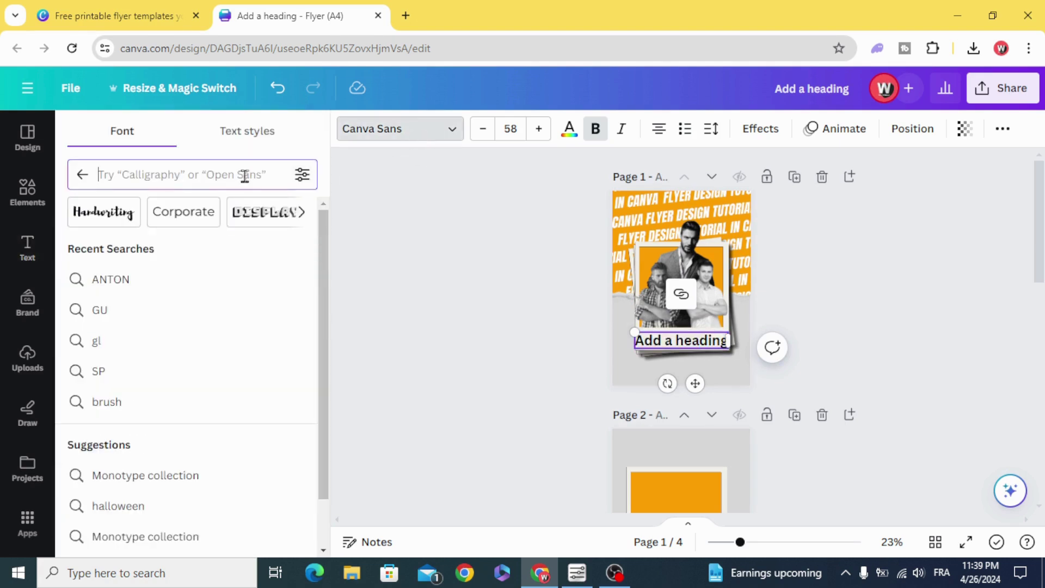
{"action": "type", "text": "GU"}
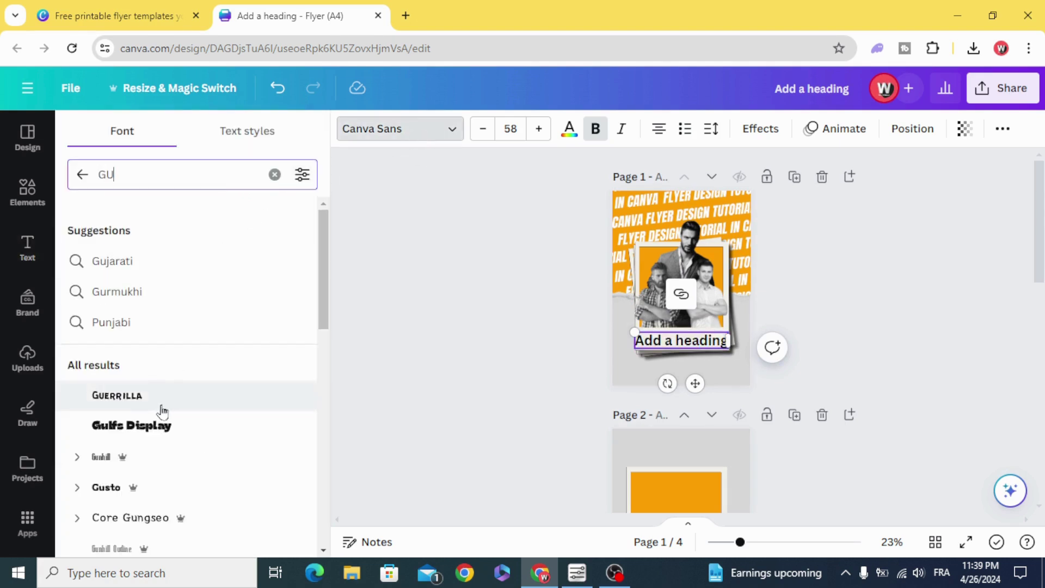
{"action": "left_click", "coordinate": [122, 396]}
{"action": "left_click", "coordinate": [643, 347]}
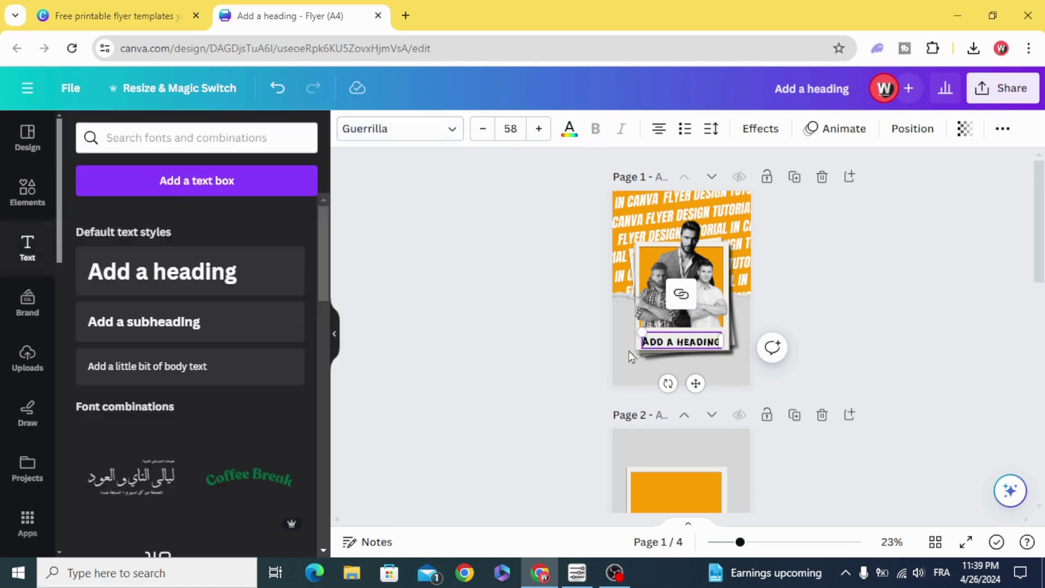
Replace the heading text with 'APRIL' and fine-tune its position in the polaroid.
{"action": "double_click", "coordinate": [675, 341]}
{"action": "key", "text": "BackSpace"}
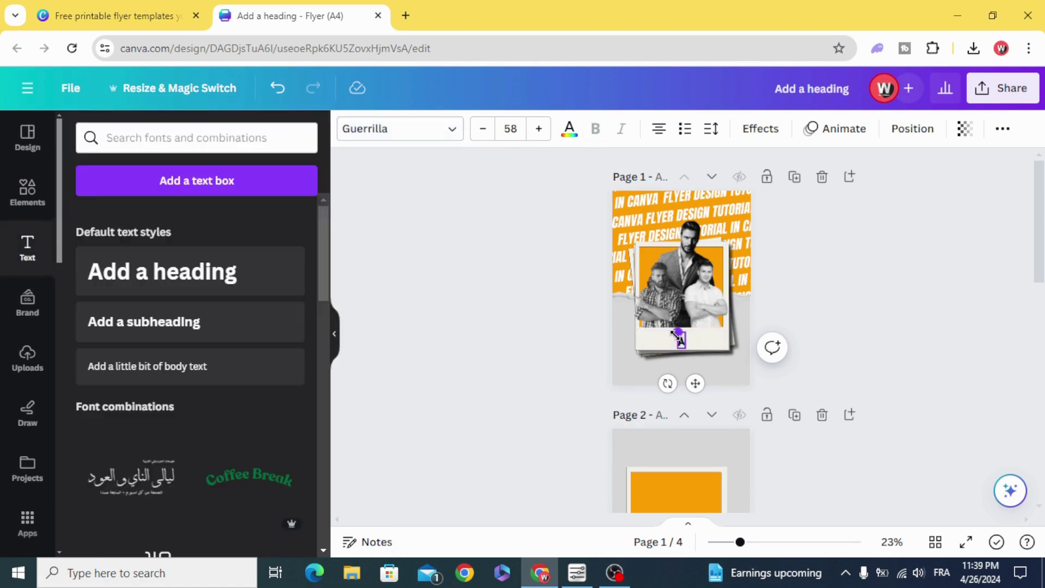
{"action": "type", "text": "APRIL"}
{"action": "left_click", "coordinate": [632, 374]}
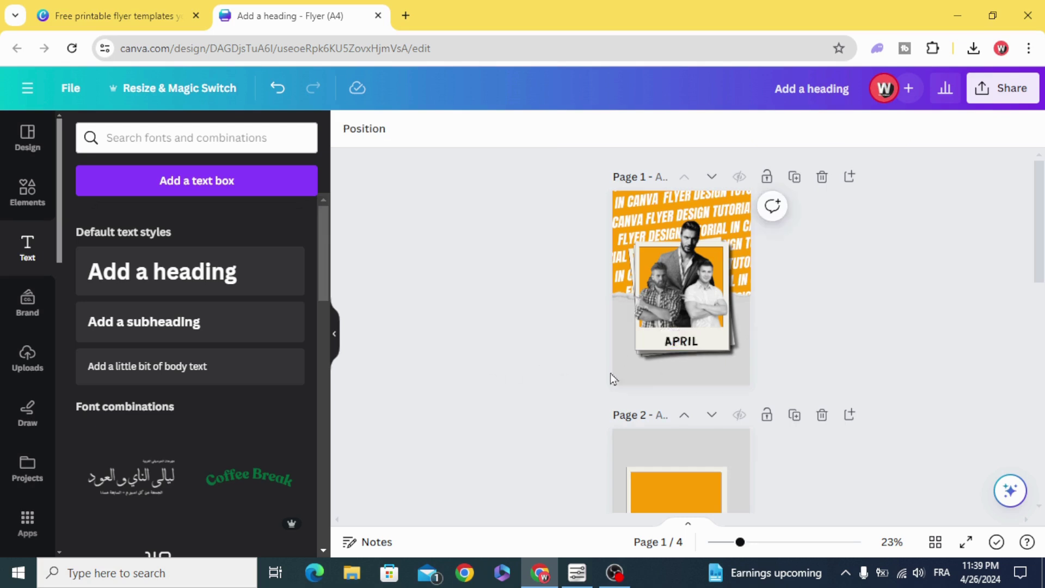
{"action": "left_click_drag", "start_coordinate": [740, 542], "coordinate": [756, 542]}
{"action": "scroll", "coordinate": [668, 298], "scroll_direction": "down", "scroll_amount": 2}
{"action": "left_click", "coordinate": [678, 284]}
{"action": "mouse_move", "coordinate": [678, 284]}
{"action": "left_mouse_down"}
{"action": "mouse_move", "coordinate": [665, 278]}
{"action": "mouse_move", "coordinate": [683, 278]}
{"action": "left_mouse_up"}
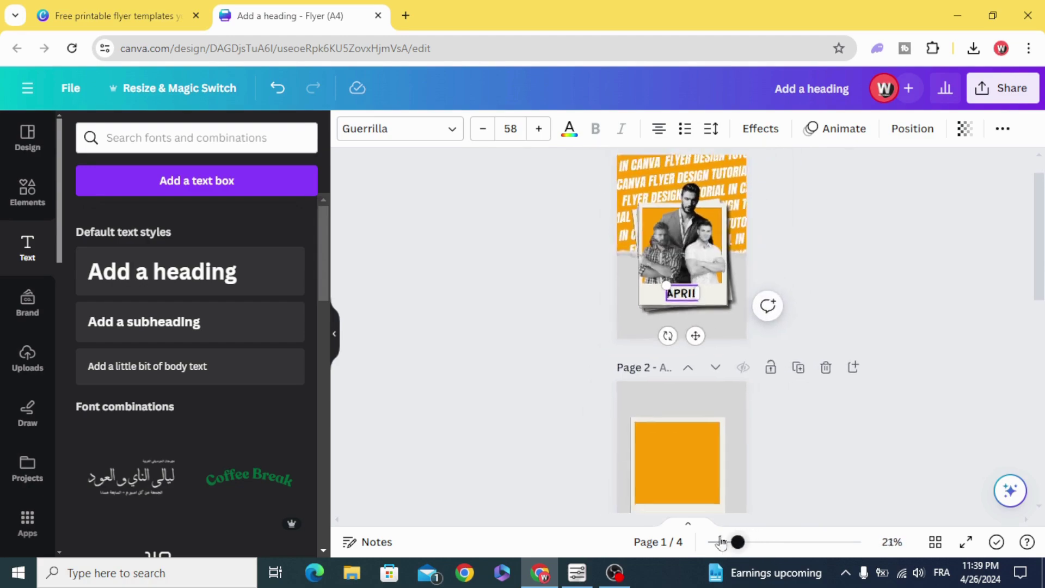